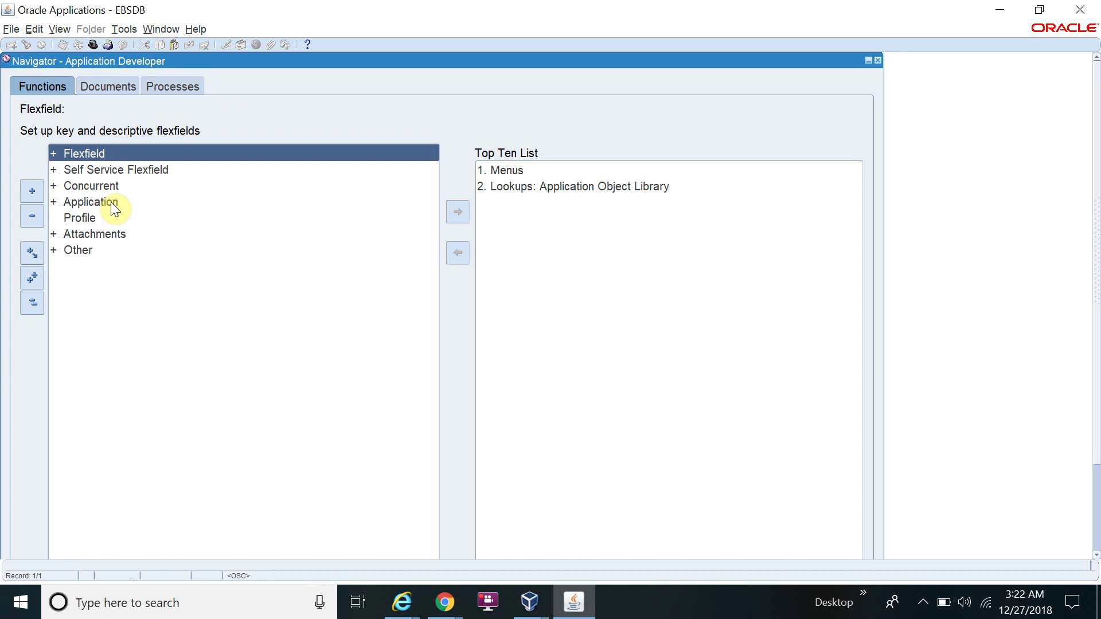
# Step: Open the Value Sets form from the application validation functions
pyautogui.doubleClick(111, 203)
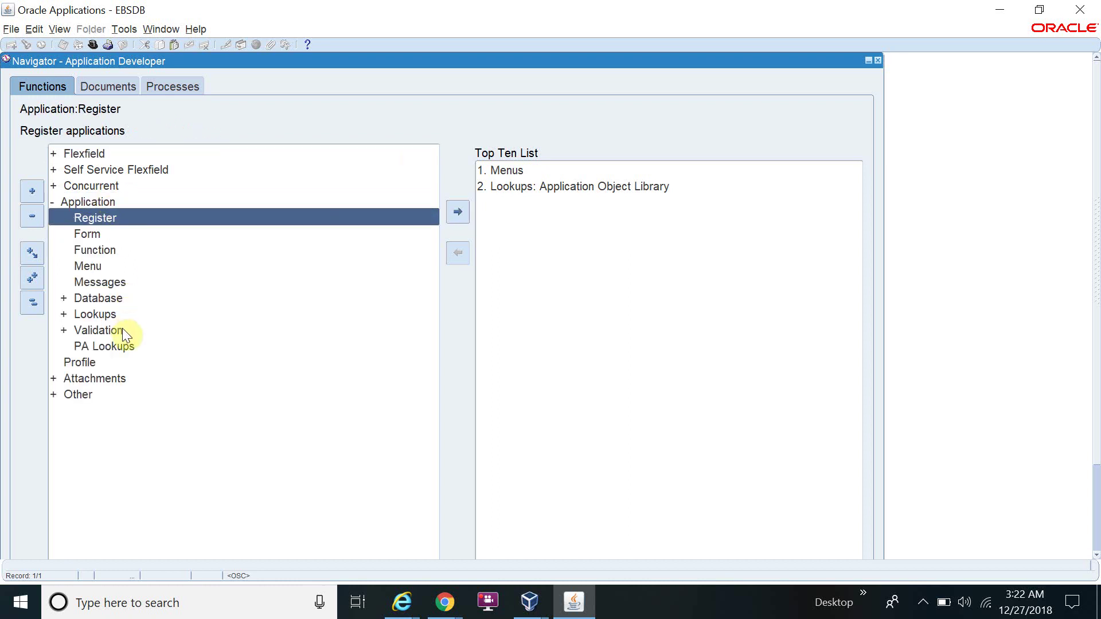
pyautogui.doubleClick(124, 331)
pyautogui.doubleClick(118, 344)
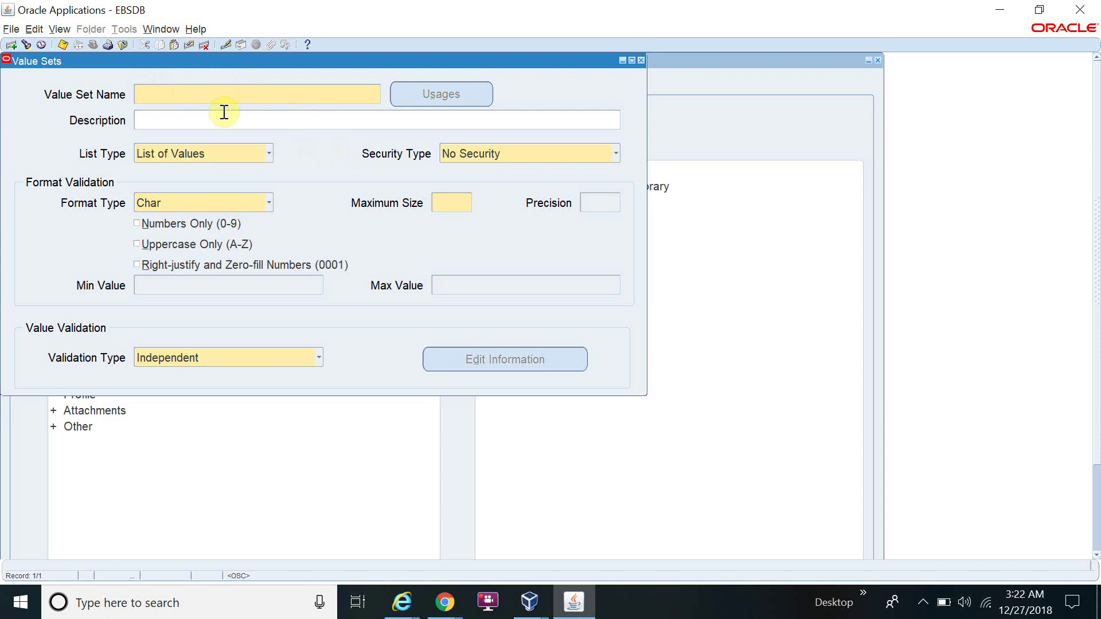
# Step: Examine the available options for list type, security type and validation type of a value set
pyautogui.click(269, 153)
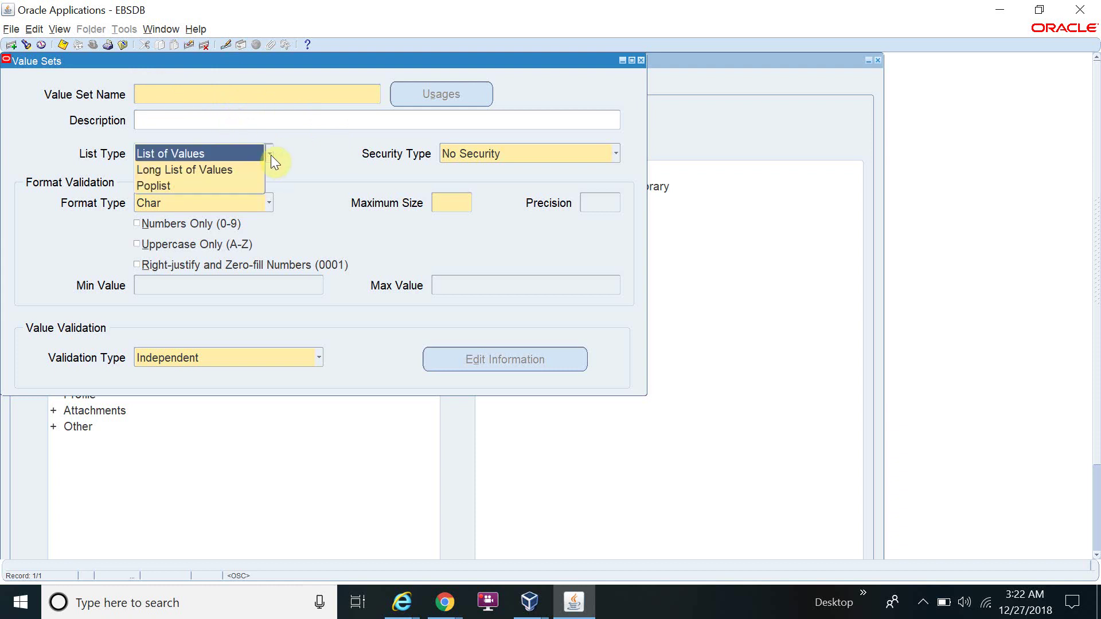
pyautogui.click(310, 153)
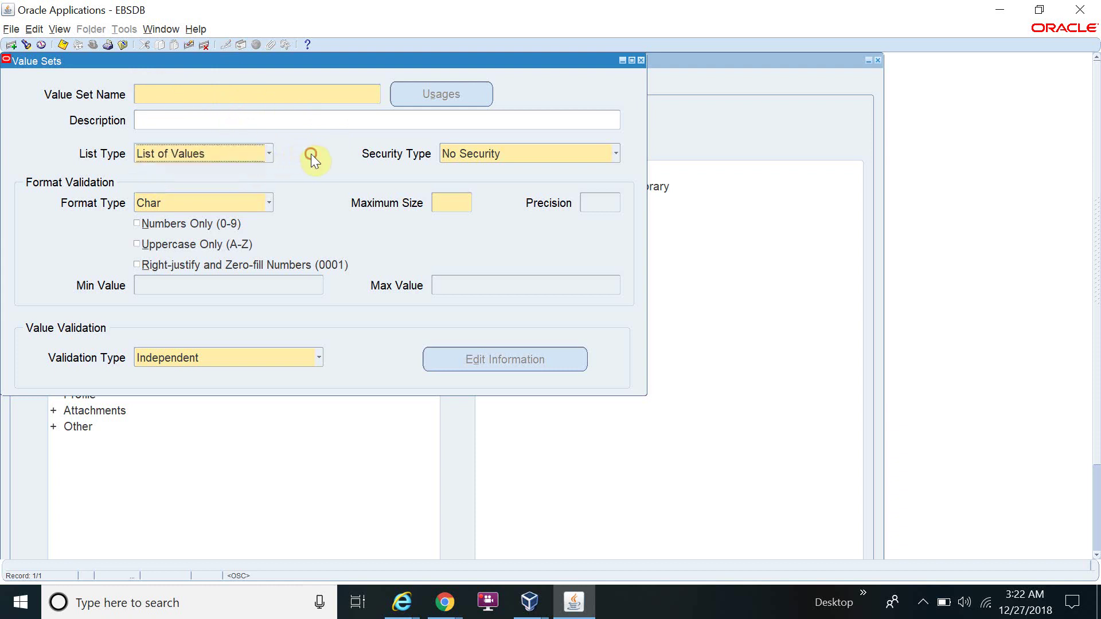
pyautogui.click(486, 154)
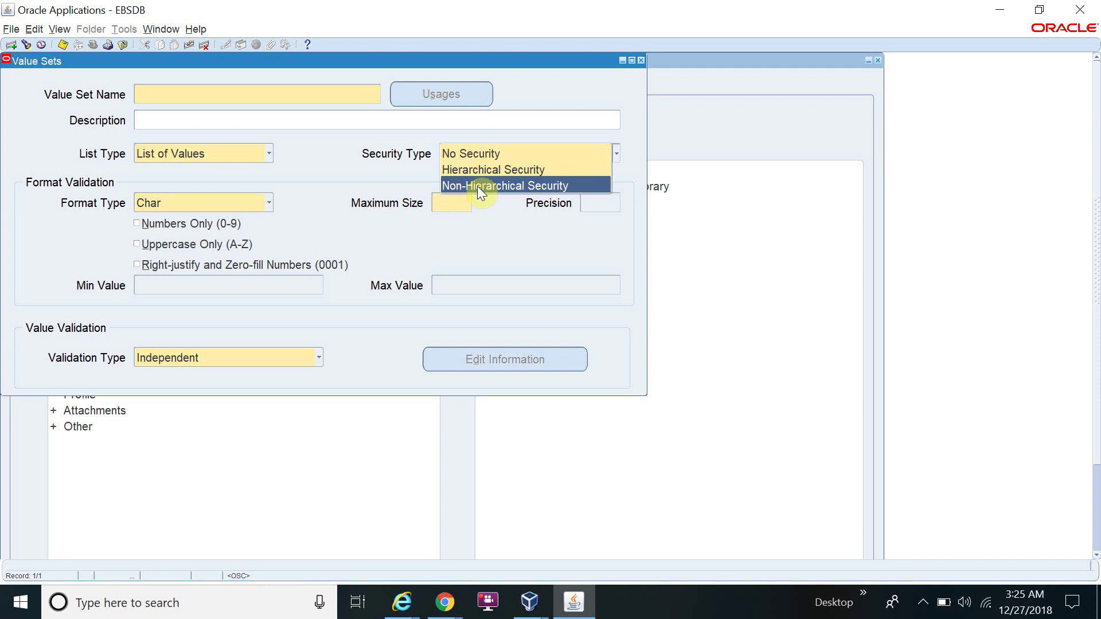
pyautogui.click(492, 240)
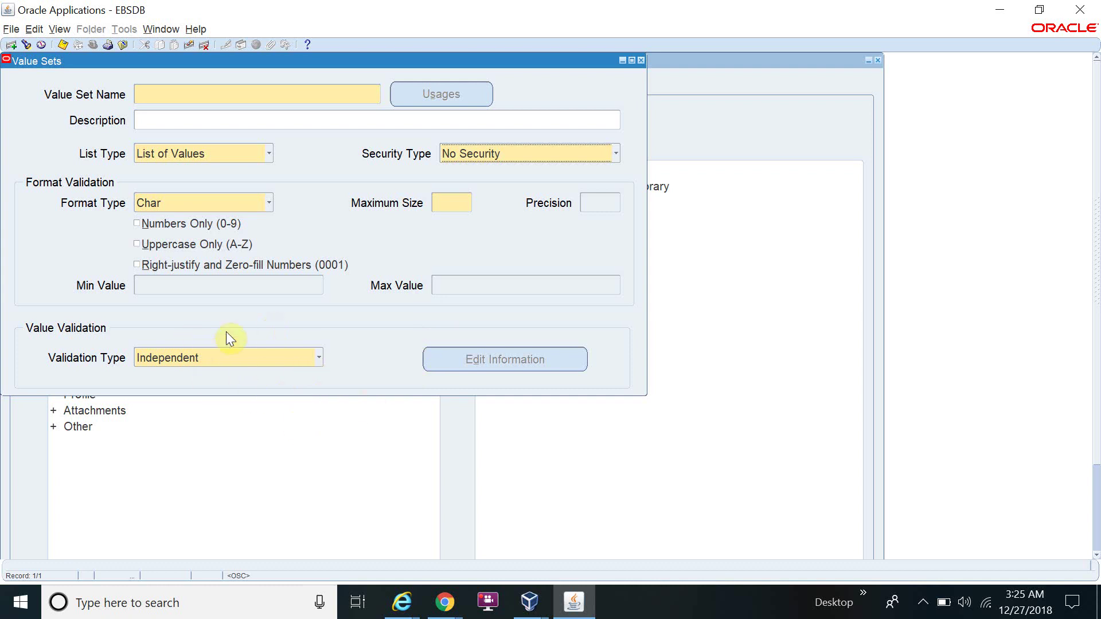
pyautogui.click(319, 359)
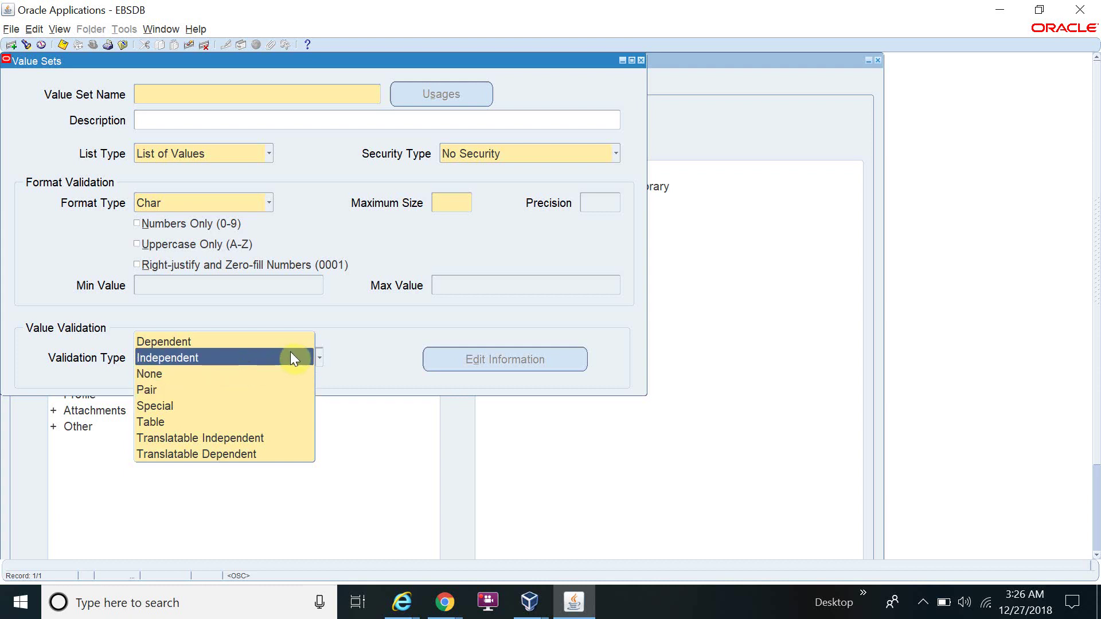
pyautogui.click(329, 338)
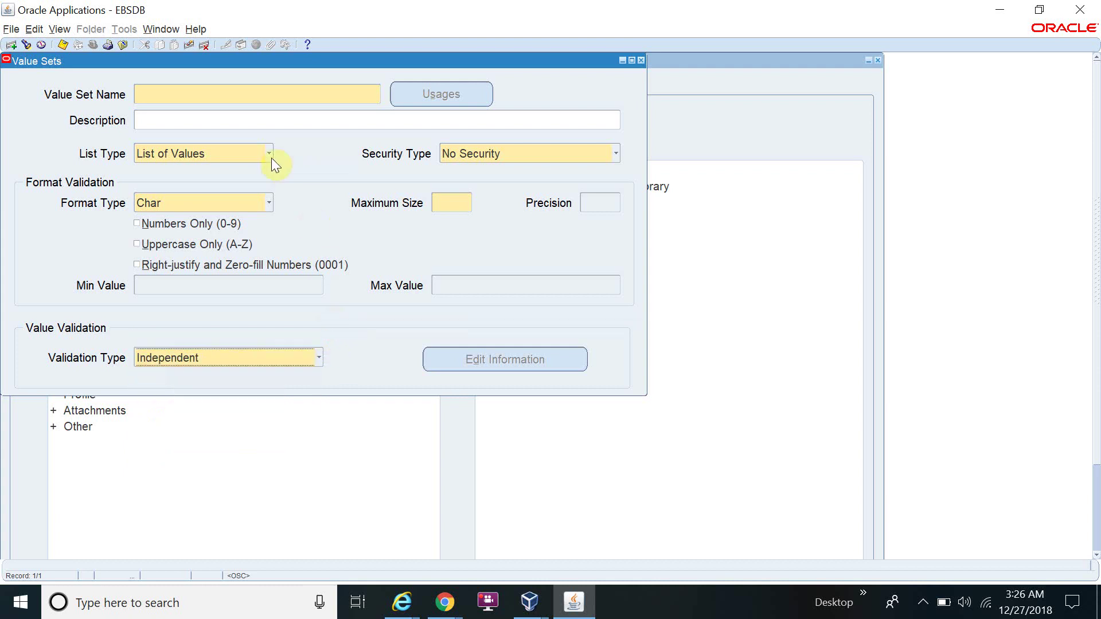
# Step: Create and save a value set named ABC Hardware with Non-Hierarchical Security and a maximum size of 20
pyautogui.click(249, 95)
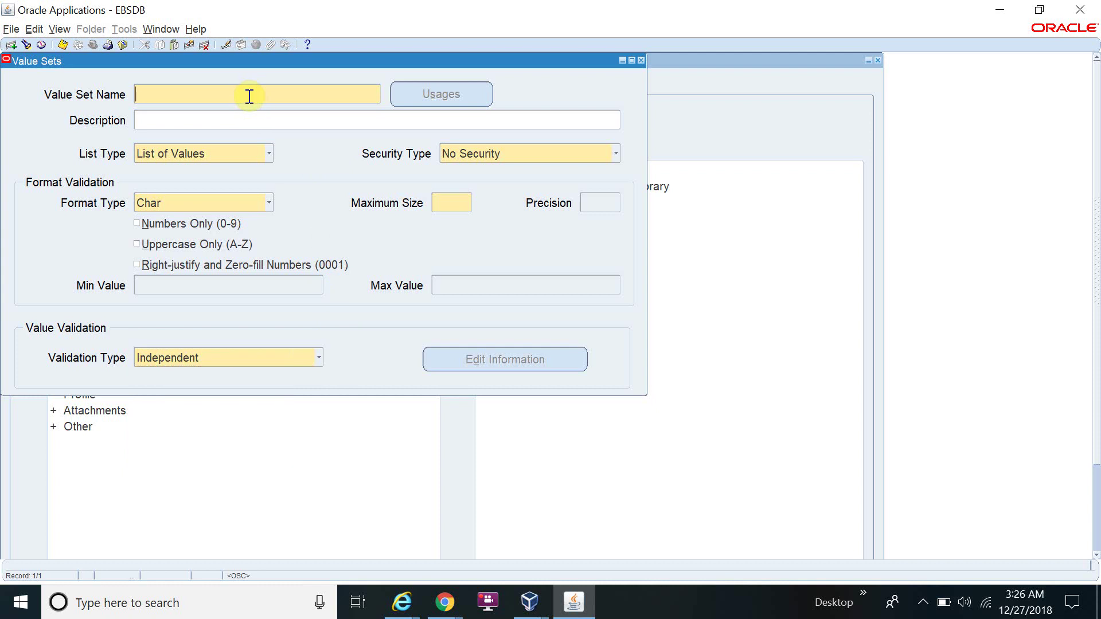
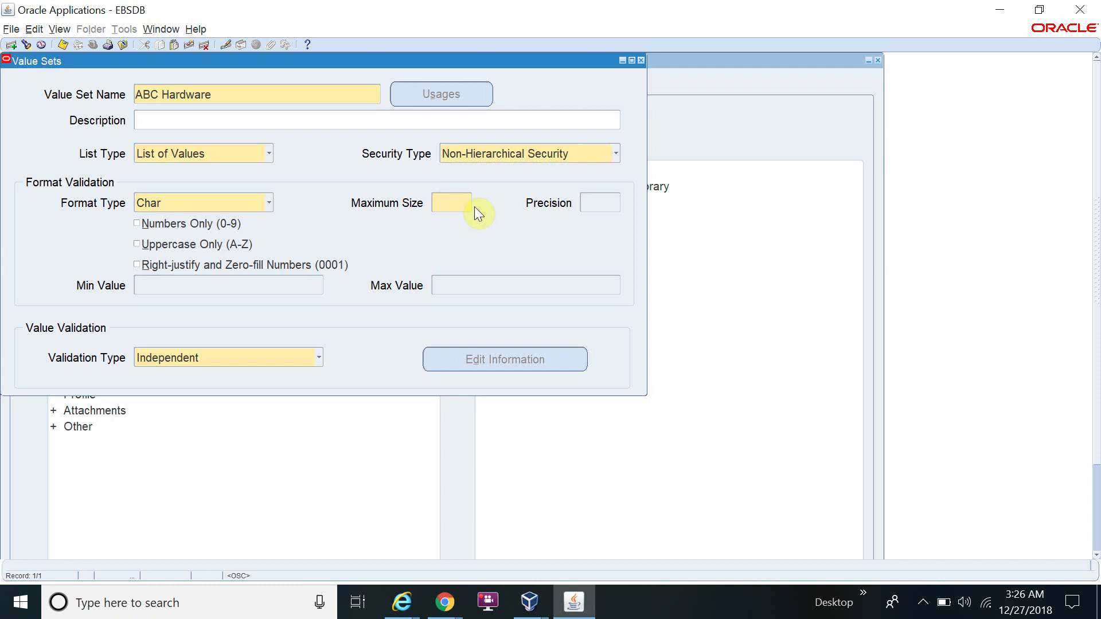
pyautogui.write('20')
pyautogui.hotkey('ctrl', 's')
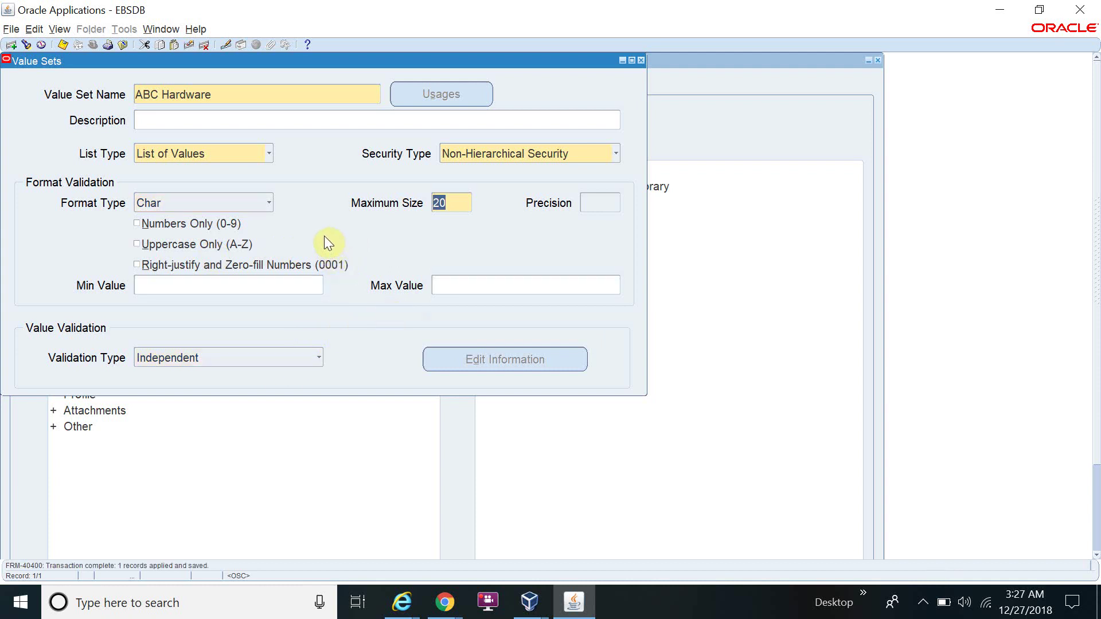
# Step: Rename the value set as ABC Hardware Independent and save it
pyautogui.click(263, 99)
pyautogui.click(262, 98)
pyautogui.write('Ind')
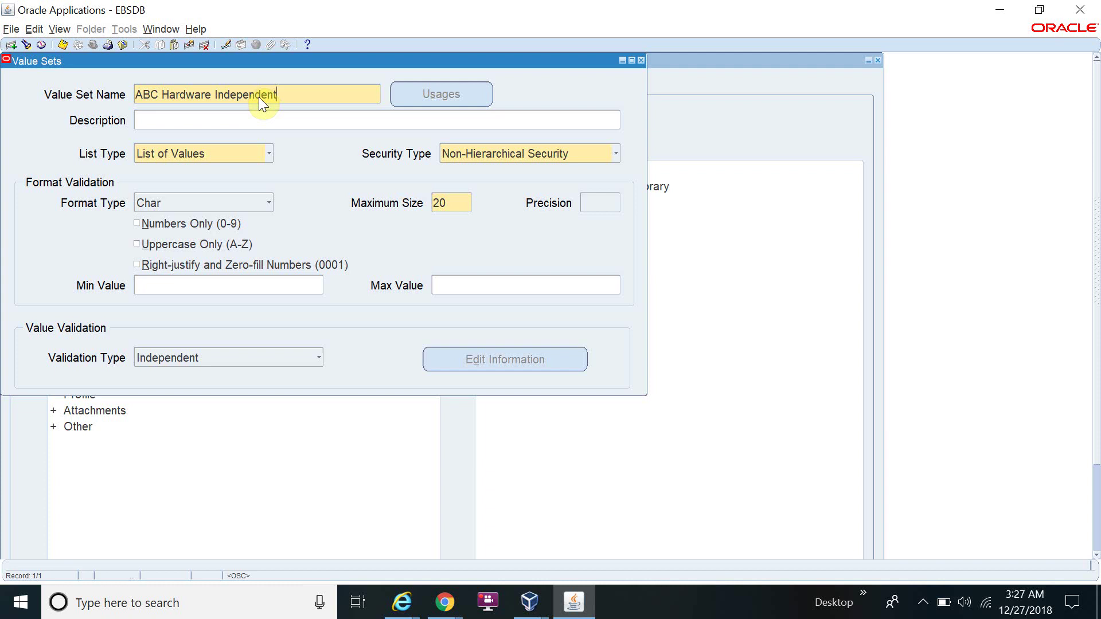
pyautogui.write('ependent')
pyautogui.hotkey('ctrl', 's')
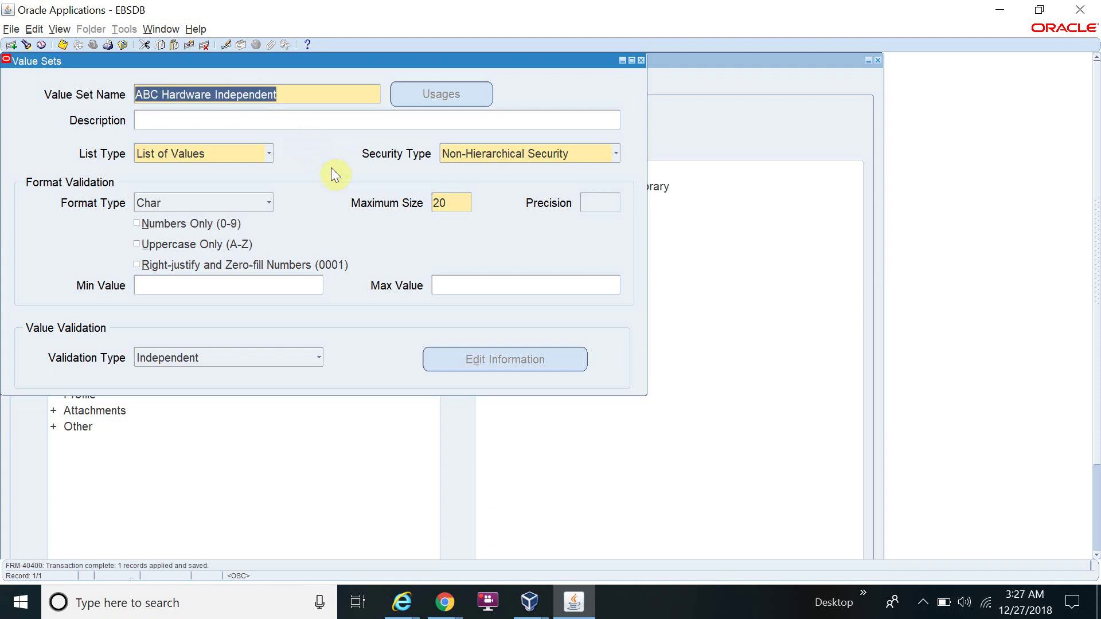
# Step: Replace Hardware with Country in the value set name, giving ABC Country Independent, and save the record
pyautogui.click(324, 97)
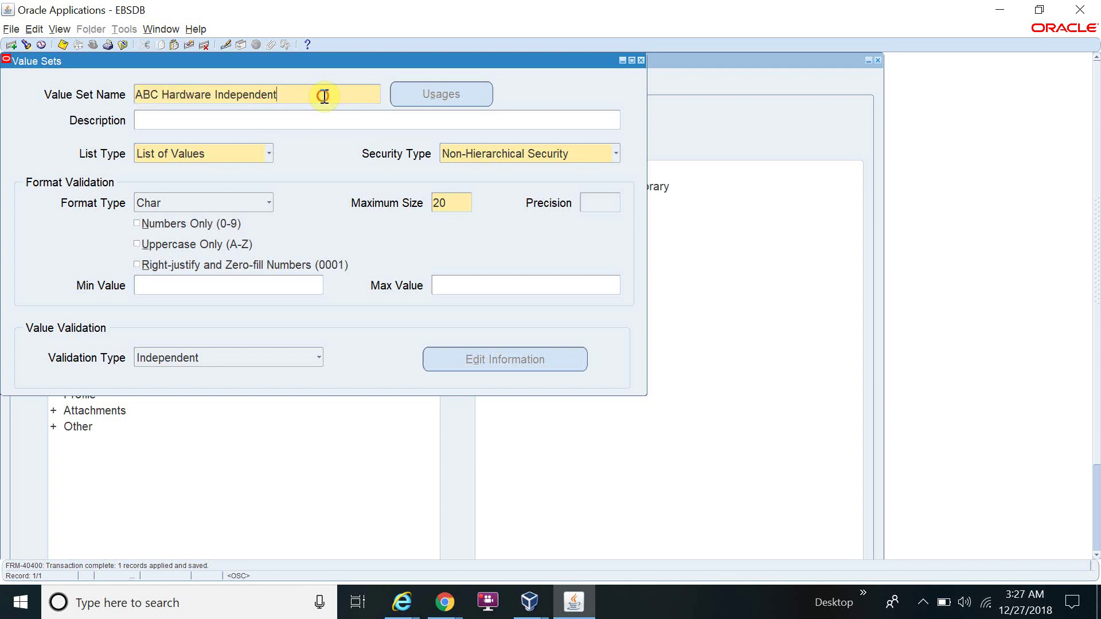
pyautogui.moveTo(212, 97); pyautogui.dragTo(162, 96)
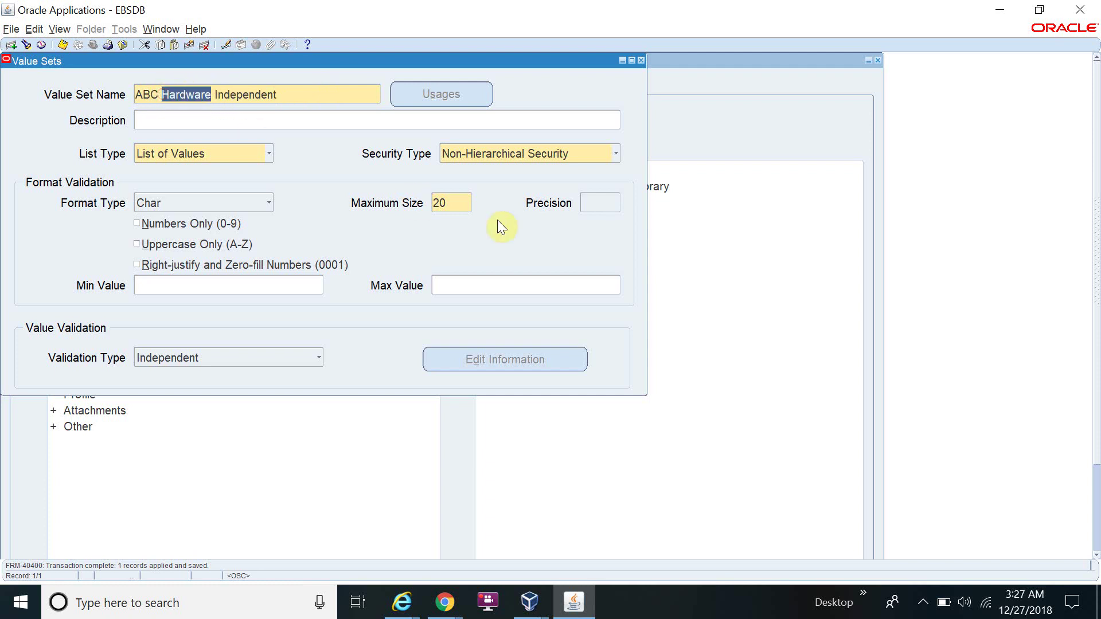
pyautogui.write('Coun')
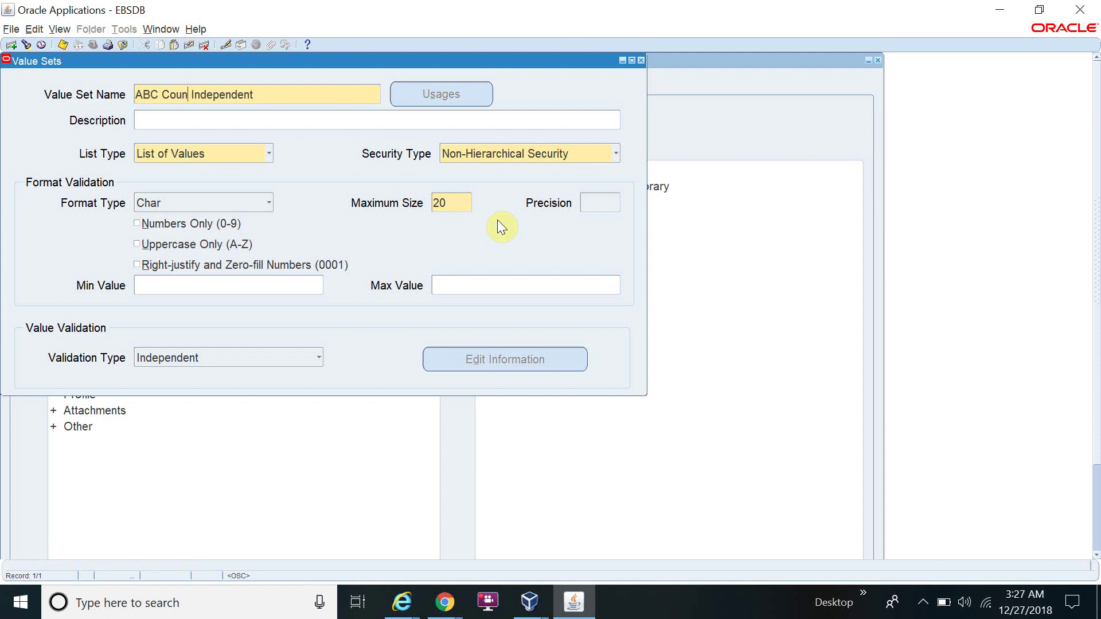
pyautogui.write('try')
pyautogui.hotkey('ctrl', 's')
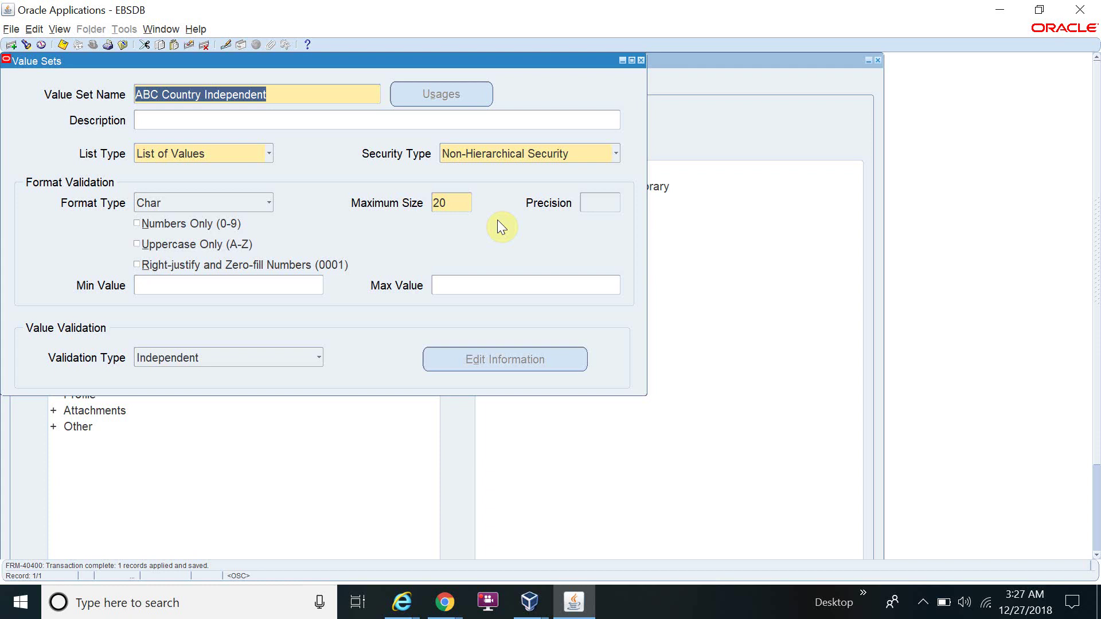
# Step: Start a new value set record and name it ABC State Dependent
pyautogui.hotkey('ctrl', 'Down')
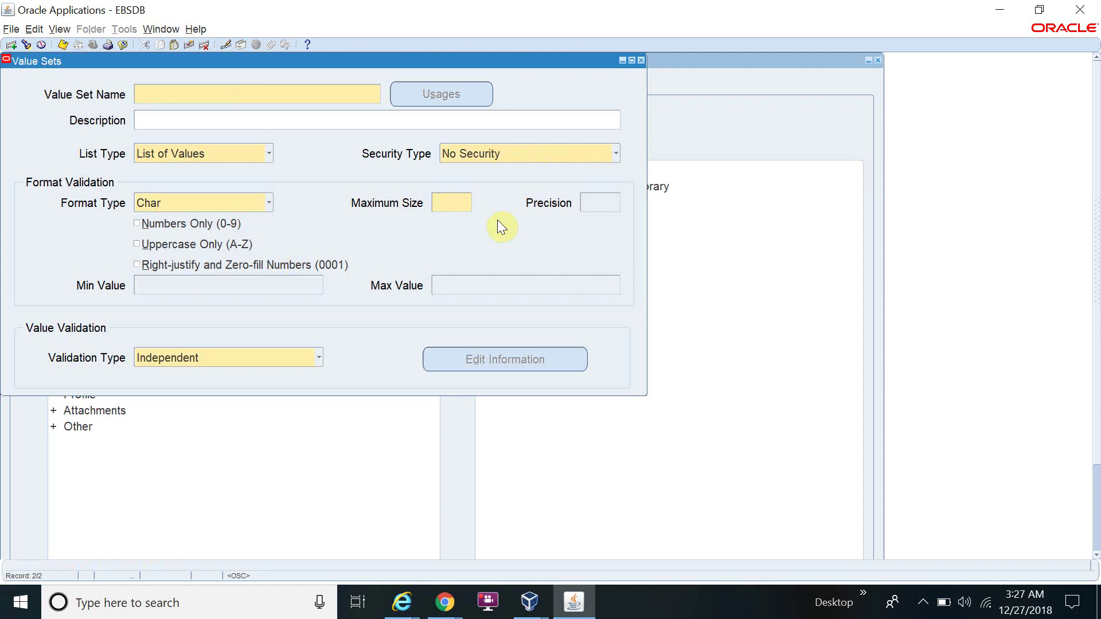
pyautogui.write('ABS')
pyautogui.press('BackSpace')
pyautogui.press('BackSpace')
pyautogui.write('C Sat')
pyautogui.press('BackSpace')
pyautogui.press('BackSpace')
pyautogui.write('tate Depene')
pyautogui.press('BackSpace')
pyautogui.write('dent')
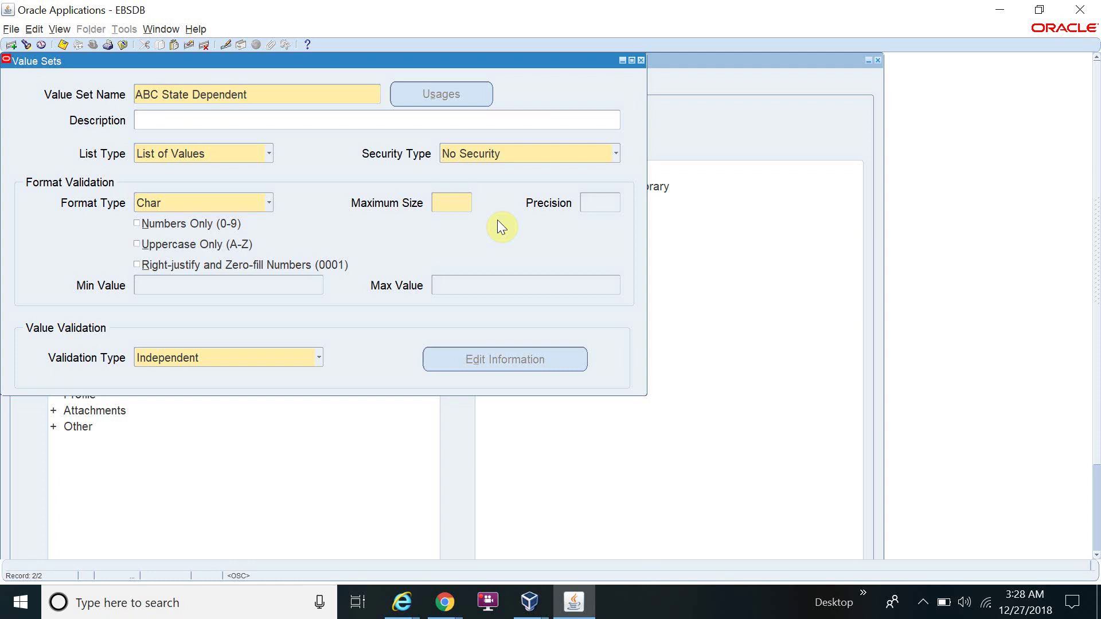
# Step: Give the state value set a maximum size of 20, Non-Hierarchical Security and the Dependent validation type
pyautogui.click(454, 204)
pyautogui.write('20')
pyautogui.click(575, 152)
pyautogui.click(544, 187)
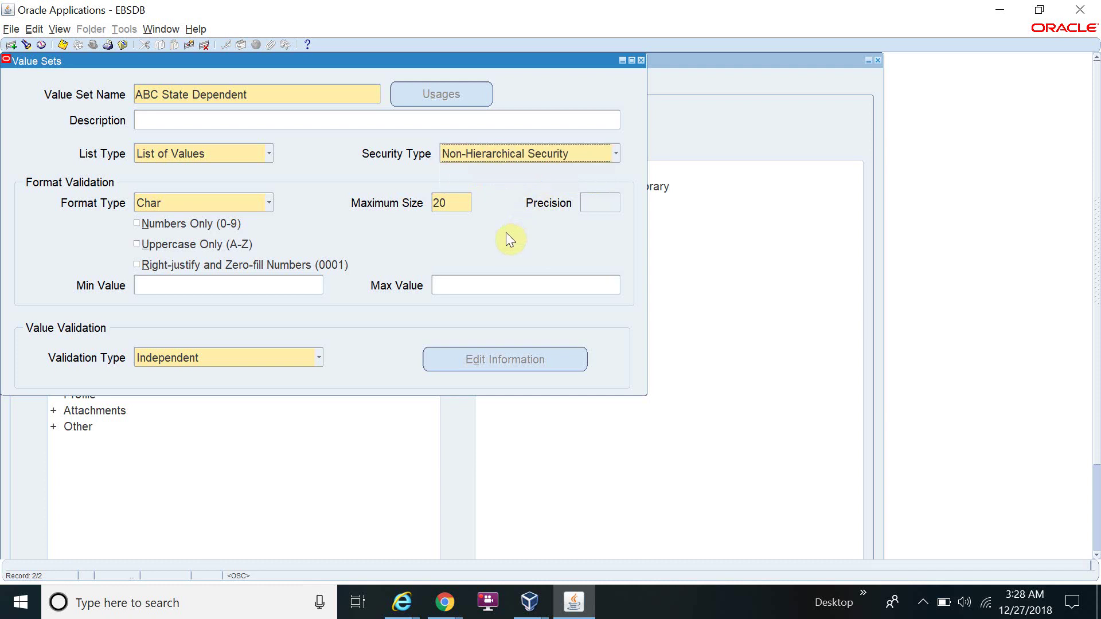
pyautogui.click(229, 357)
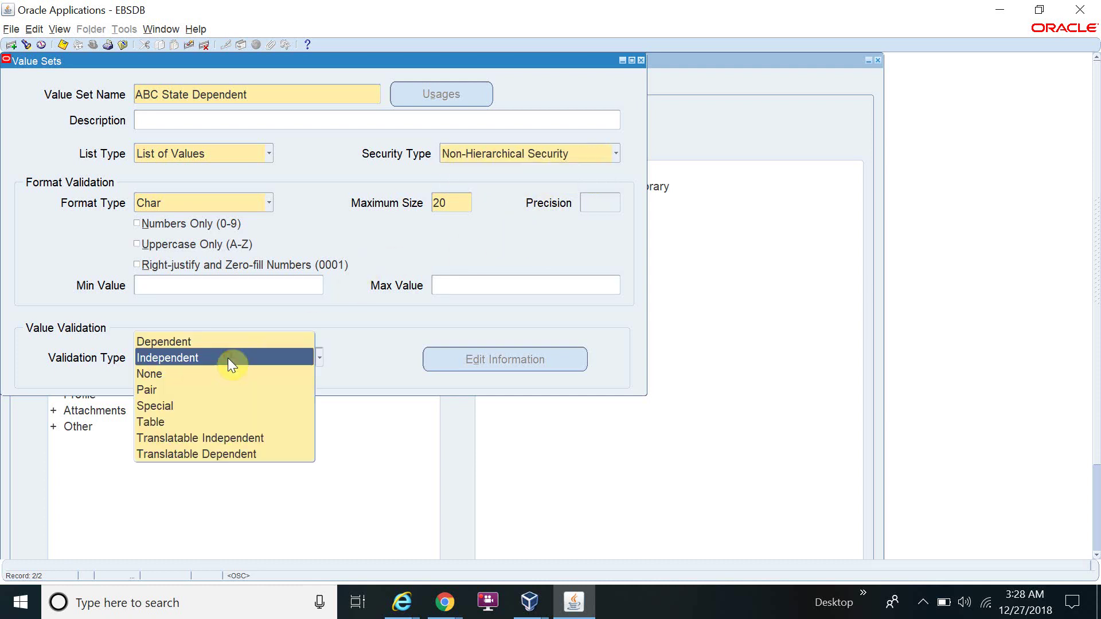
pyautogui.click(199, 346)
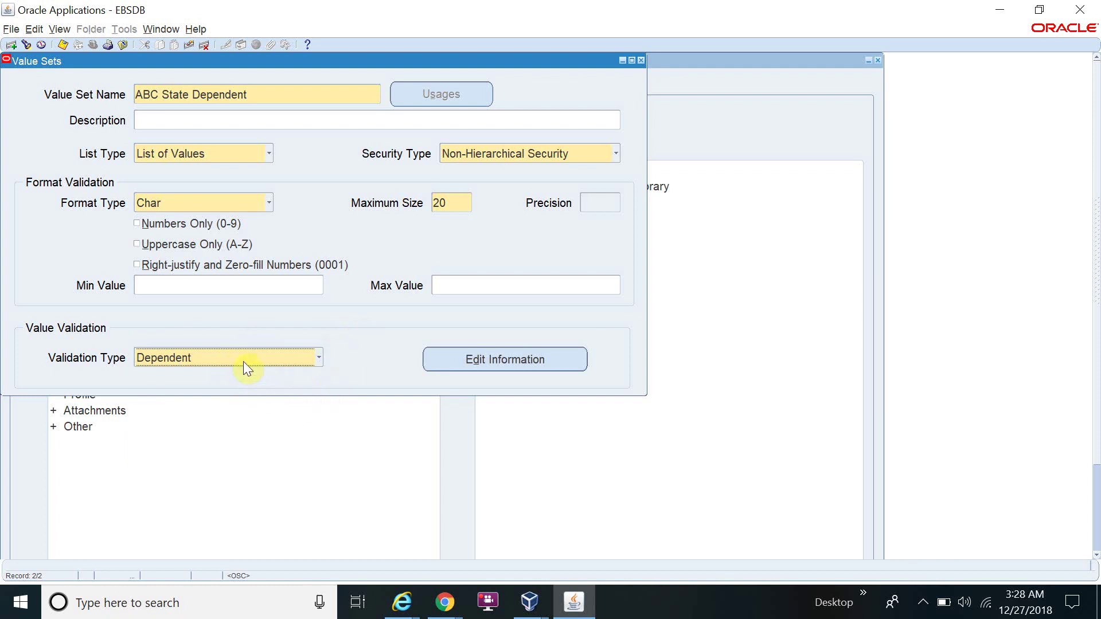
# Step: Open the dependent value set information and assign ABC Country Independent as the independent value set
pyautogui.click(513, 359)
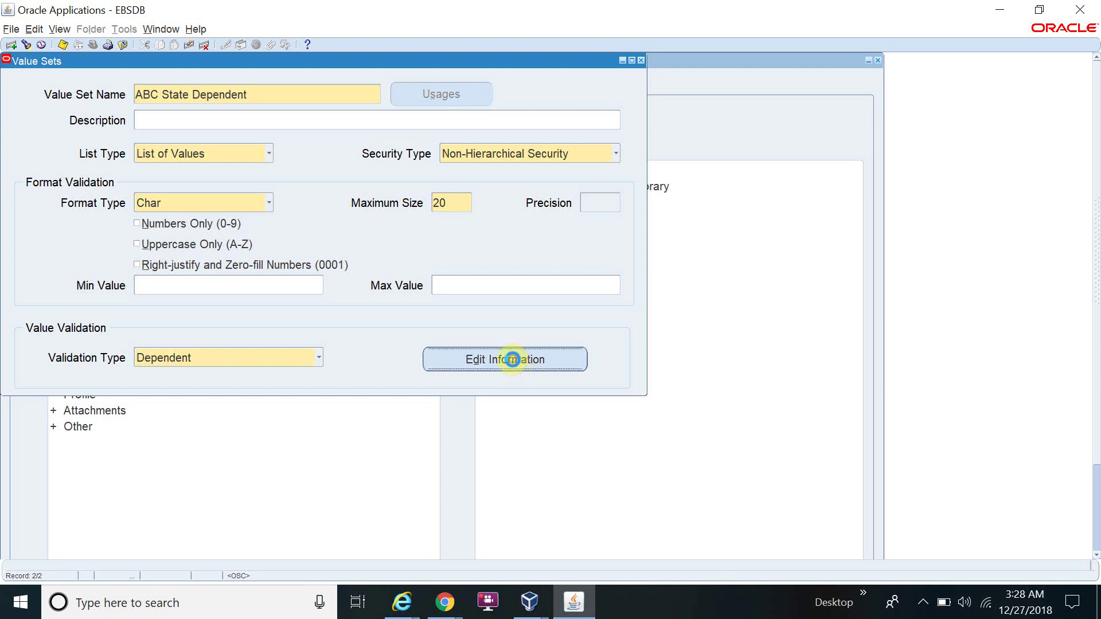
pyautogui.moveTo(367, 89); pyautogui.dragTo(634, 106)
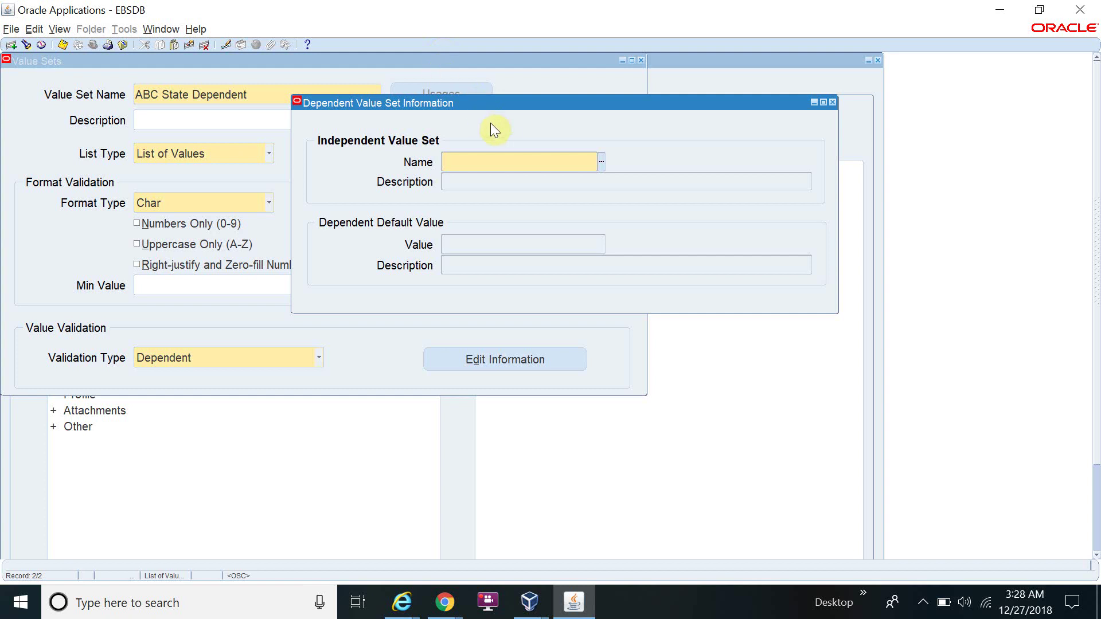
pyautogui.write('abc')
pyautogui.press('Tab')
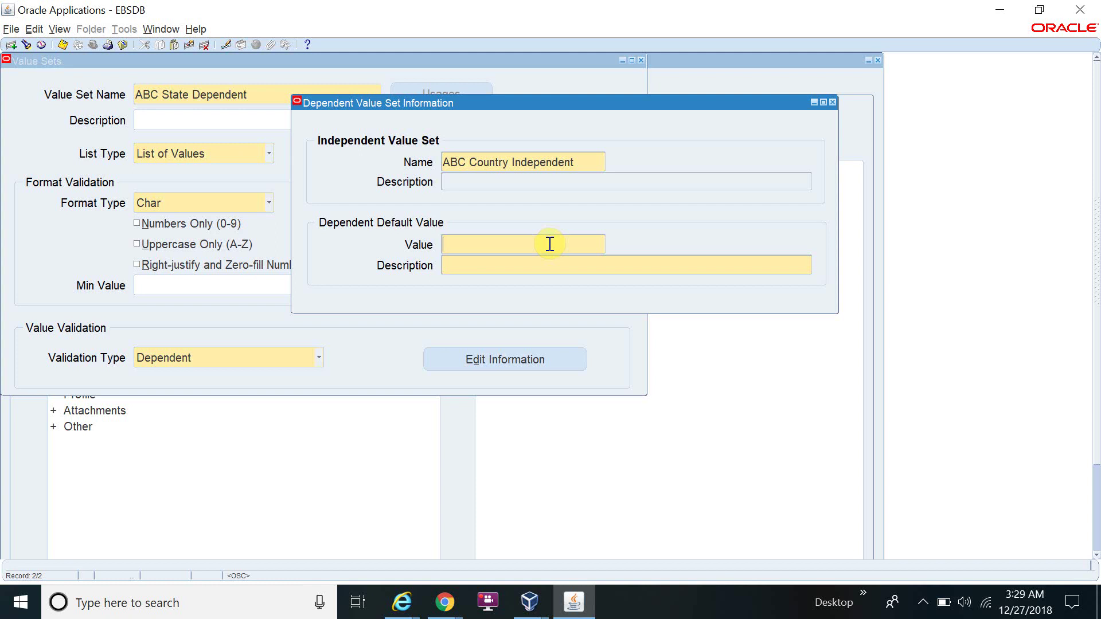
# Step: Set the dependent default value and its description to None, save, and close the dependent value set information
pyautogui.write('None')
pyautogui.press('Tab')
pyautogui.write('None')
pyautogui.hotkey('ctrl', 's')
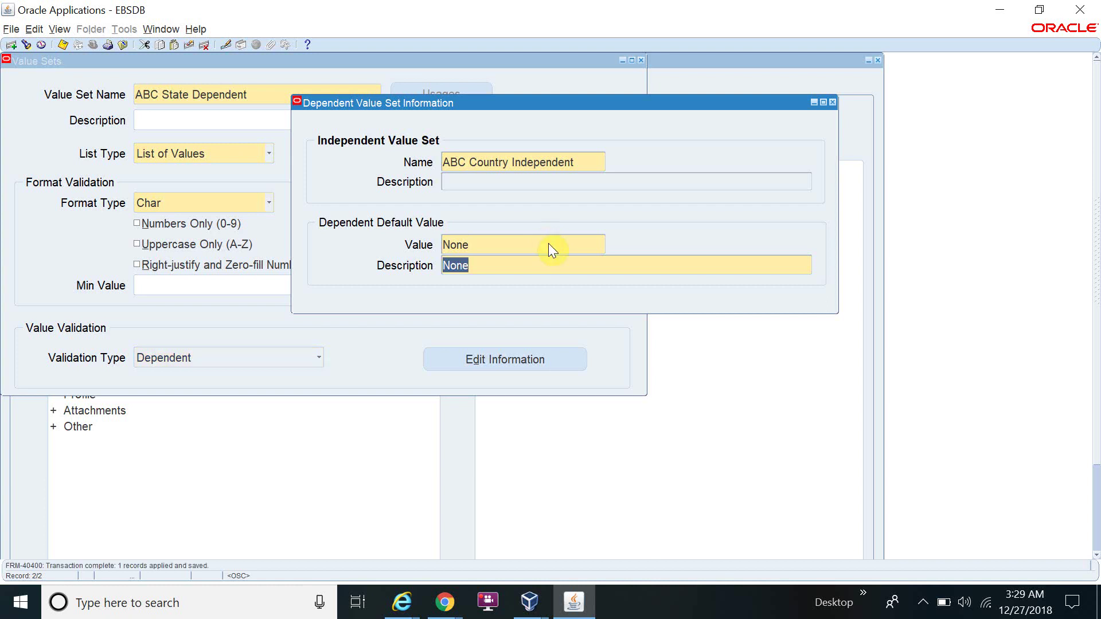
pyautogui.click(832, 102)
# Step: Start another value set record and name it ABC Table Type
pyautogui.click(297, 100)
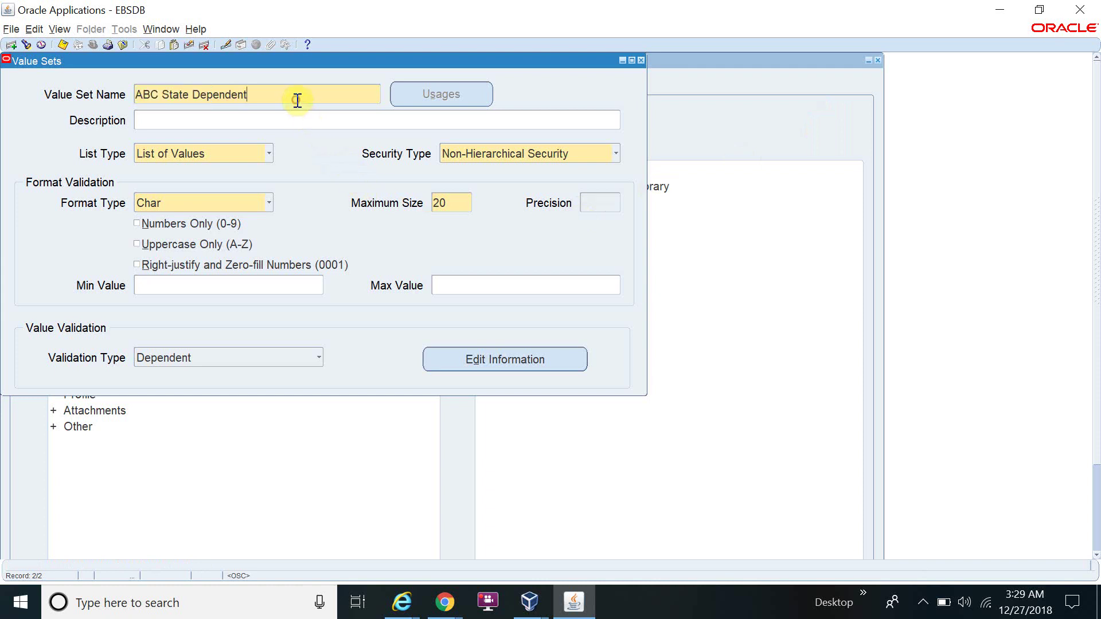
pyautogui.hotkey('ctrl', 'Down')
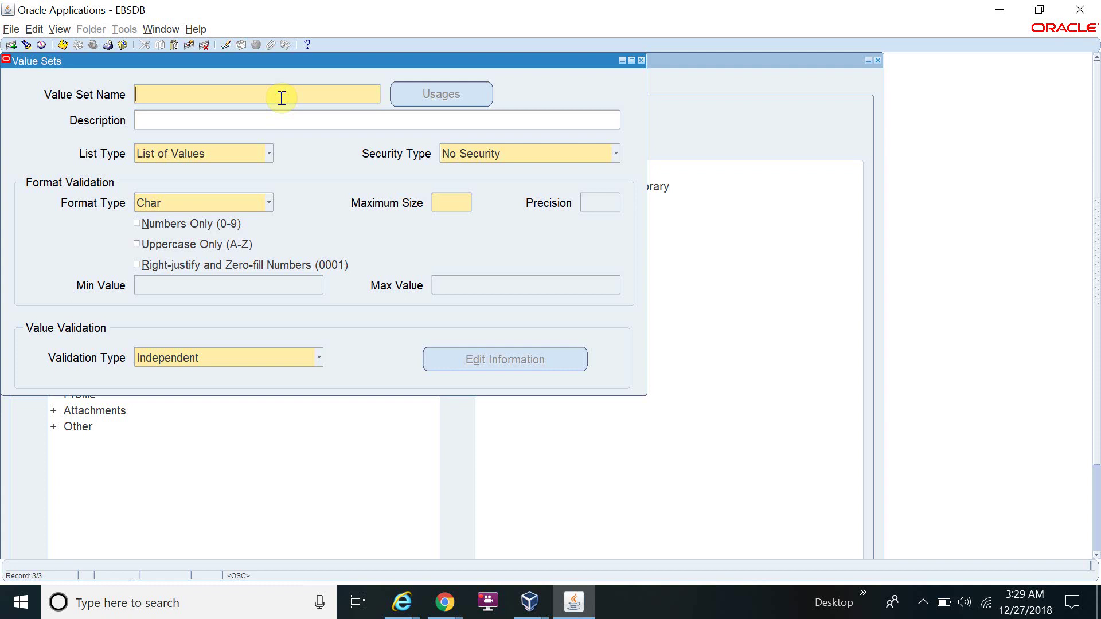
pyautogui.write('ABC')
pyautogui.press('BackSpace')
pyautogui.write('C Table Type Val')
pyautogui.press('BackSpace')
pyautogui.press('BackSpace')
pyautogui.press('BackSpace')
# Step: Give ABC Table Type Non-Hierarchical Security, a maximum size of 50 and the Table validation type
pyautogui.click(486, 159)
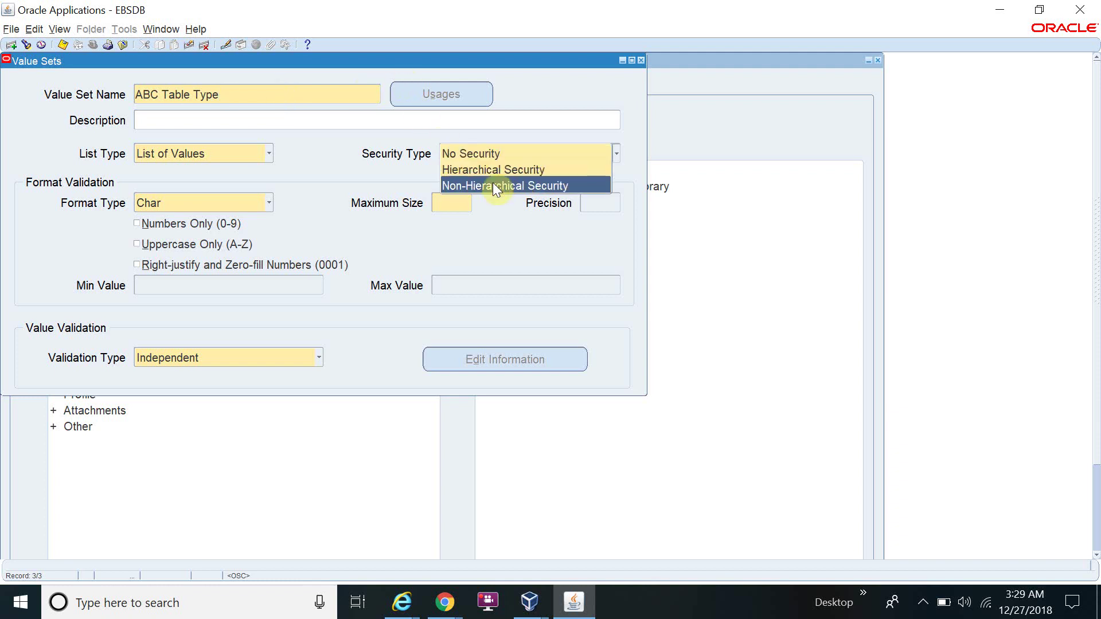
pyautogui.click(492, 185)
pyautogui.click(457, 202)
pyautogui.write('50')
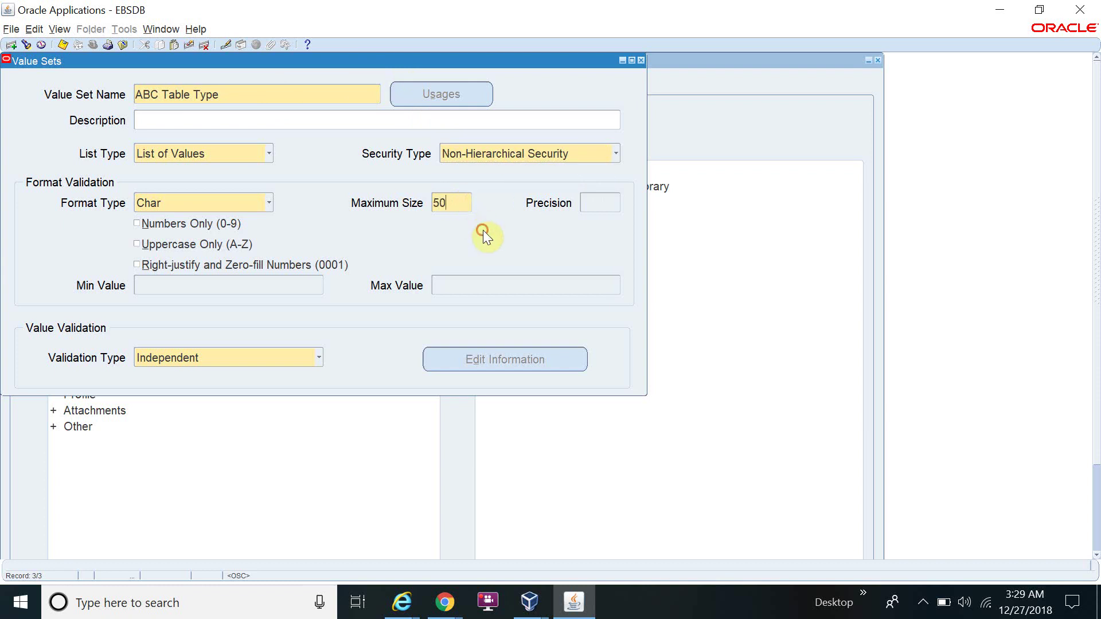
pyautogui.click(299, 355)
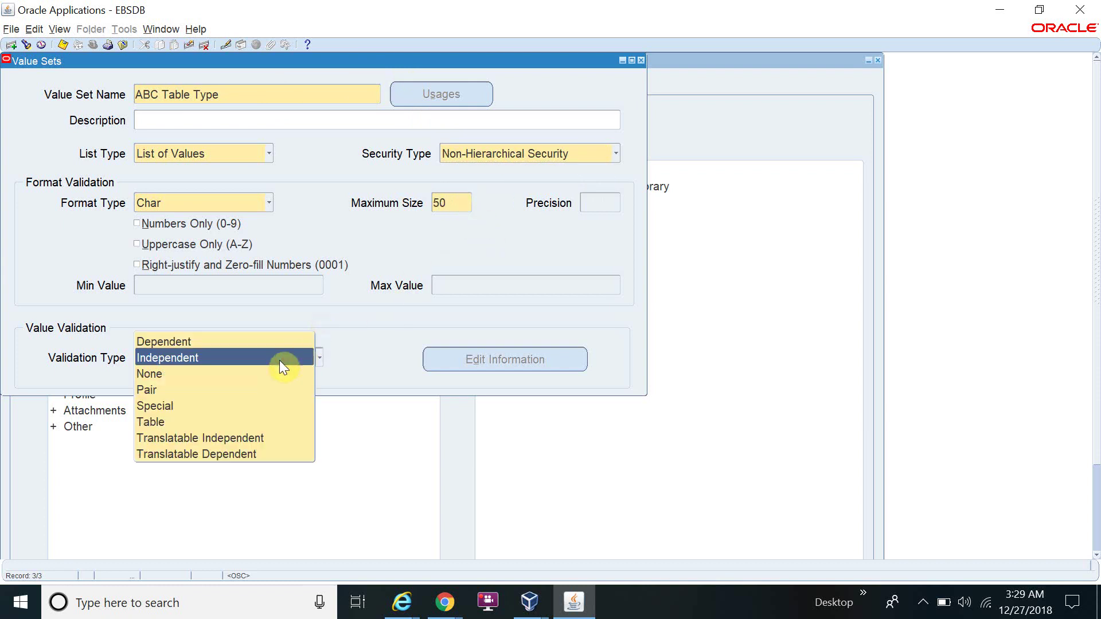
pyautogui.click(247, 420)
# Step: Open the validation table information for ABC Table Type and try to look up the table name with %AP%Invoices%All%
pyautogui.click(469, 361)
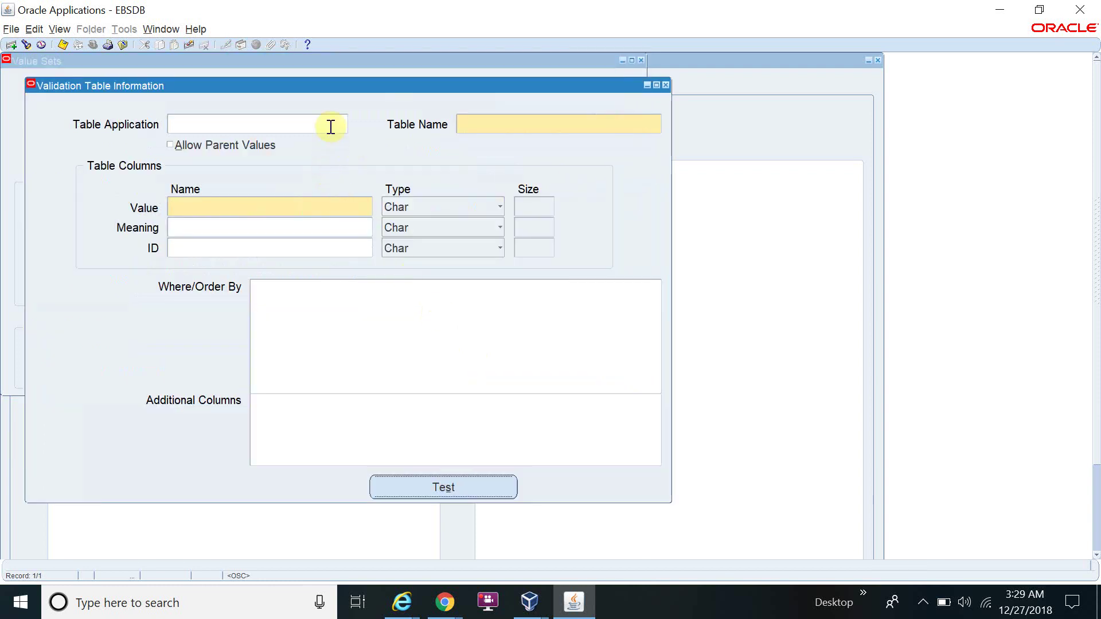
pyautogui.click(500, 124)
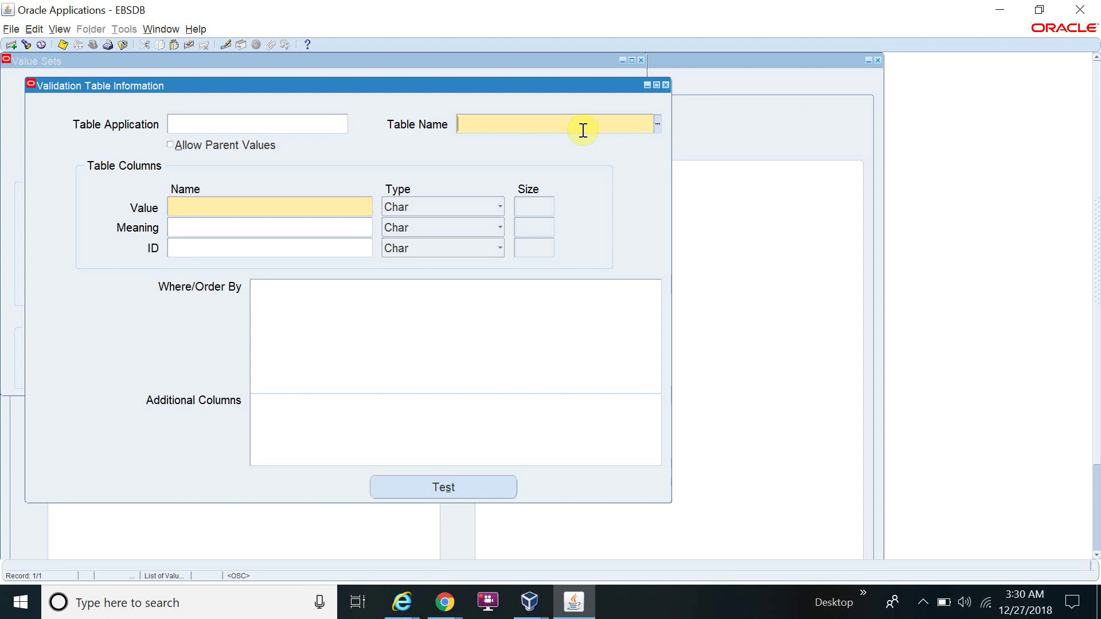
pyautogui.write('%AP%Invoices')
pyautogui.write('%All')
pyautogui.press('Tab')
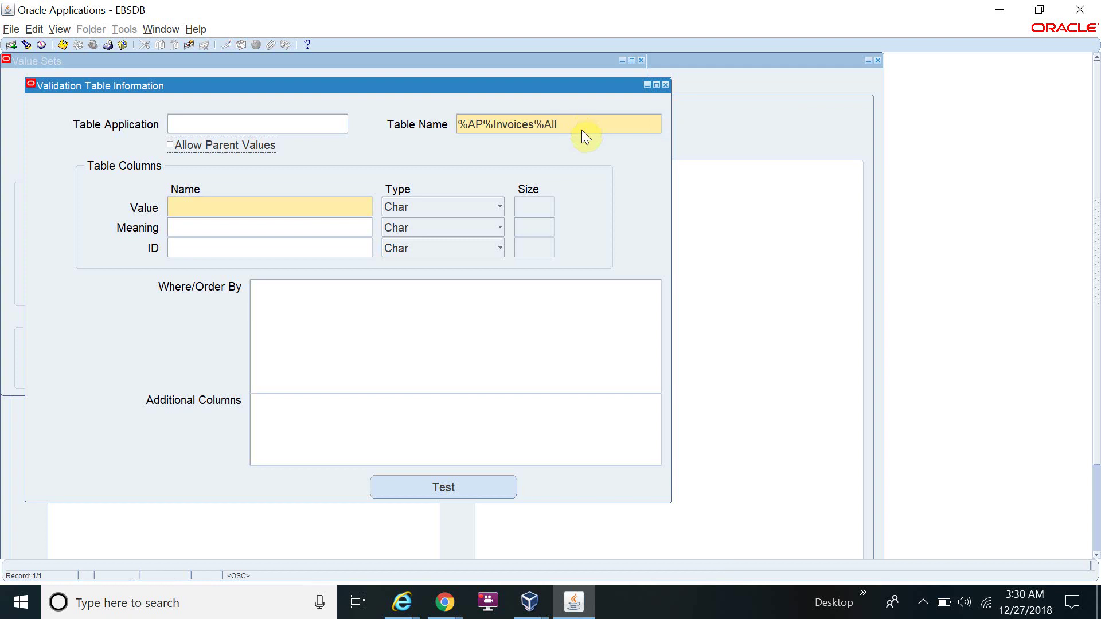
pyautogui.click(581, 131)
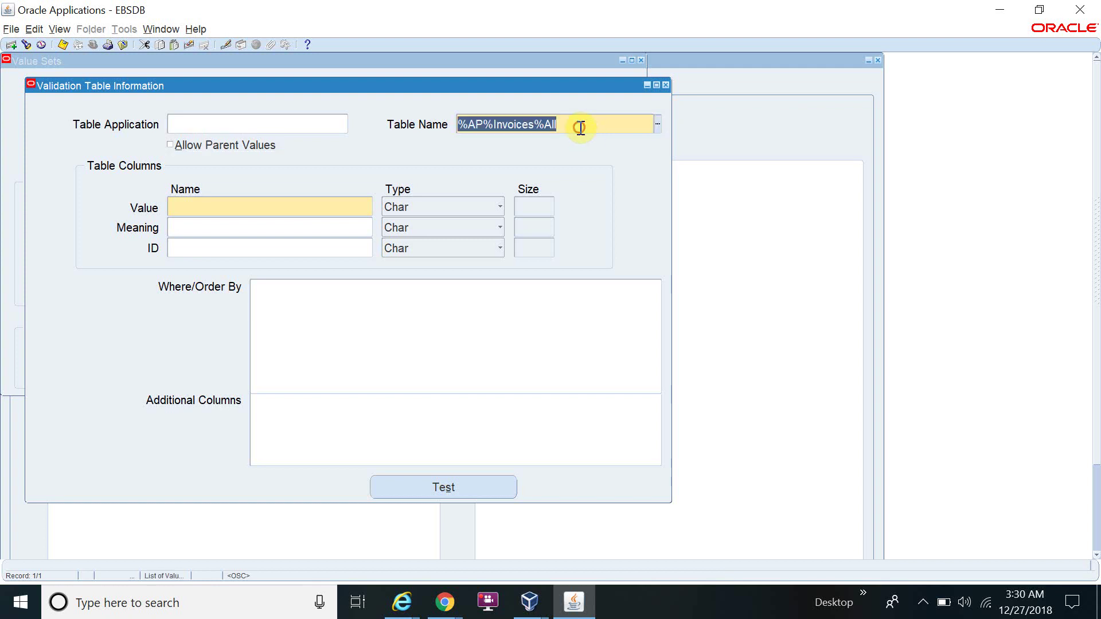
pyautogui.click(633, 129)
pyautogui.write('%')
pyautogui.press('Tab')
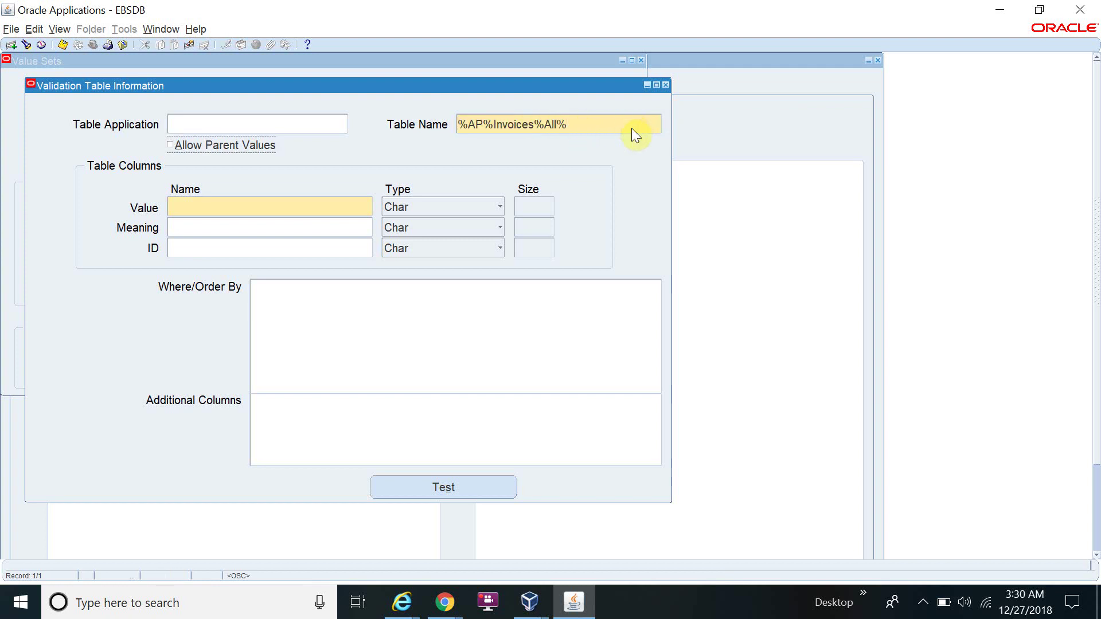
# Step: Search the list of table names for %AP%Invoices%ALL and choose AP_INVOICES_ALL as the validation table
pyautogui.click(631, 129)
pyautogui.click(654, 127)
pyautogui.click(659, 122)
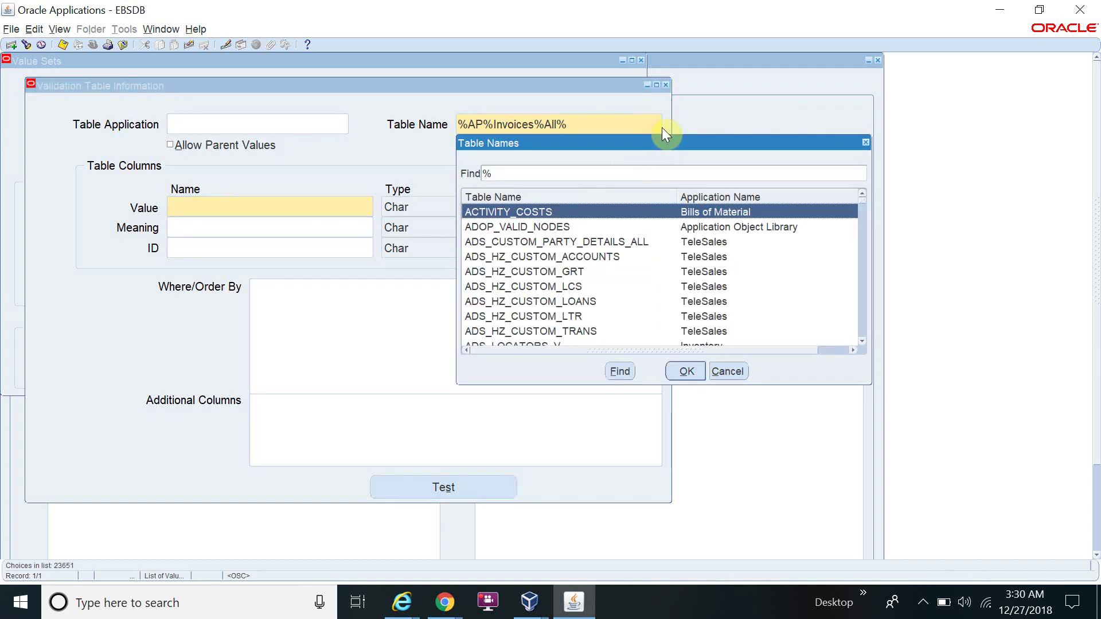
pyautogui.write('AP%Invoices%ALL')
pyautogui.press('Return')
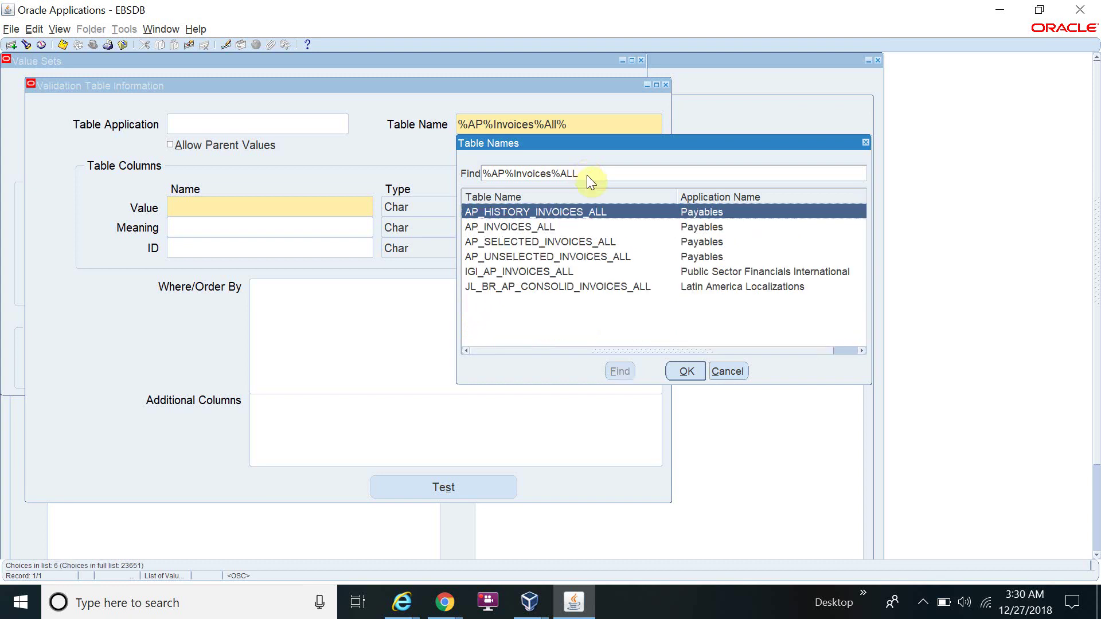
pyautogui.click(582, 229)
pyautogui.click(685, 368)
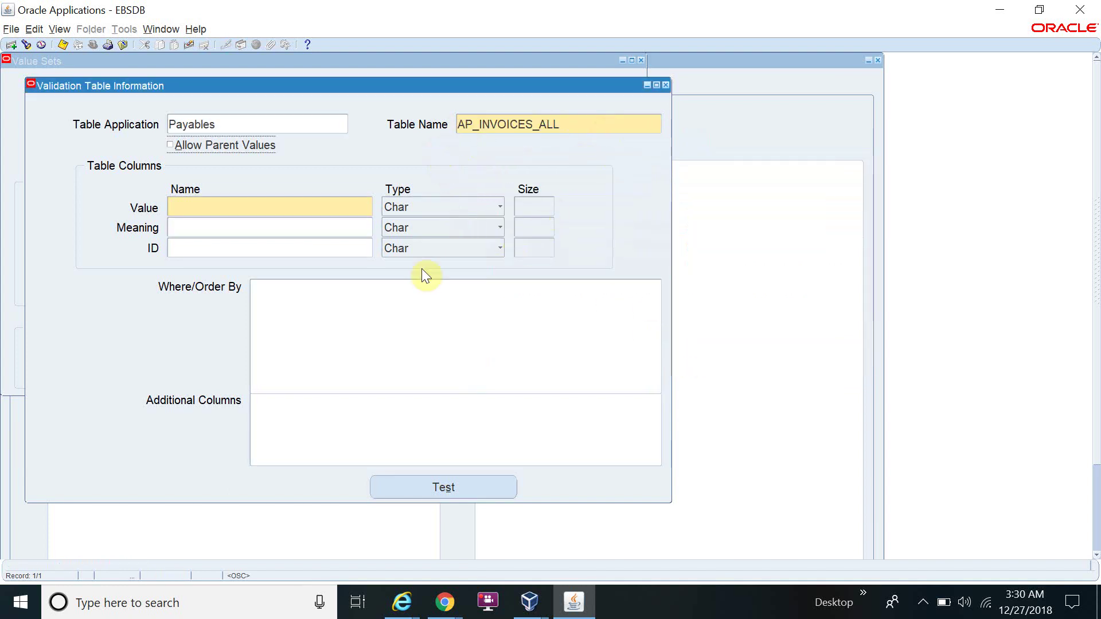
# Step: Search the value columns for %Inv% and assign INVOICE_NUM as the table's value column
pyautogui.click(287, 208)
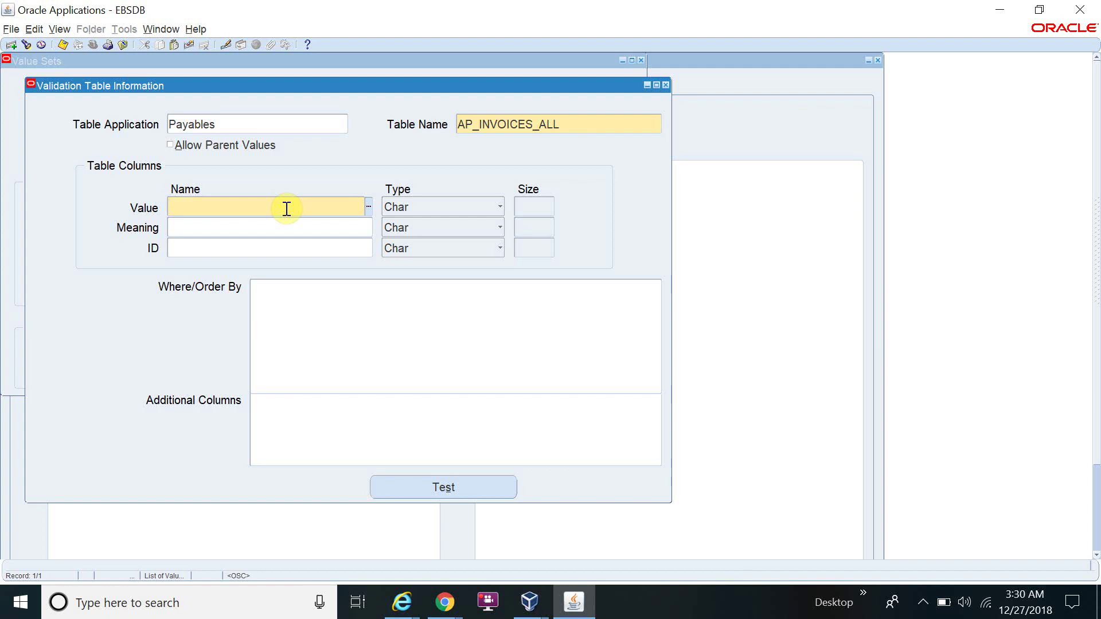
pyautogui.click(369, 206)
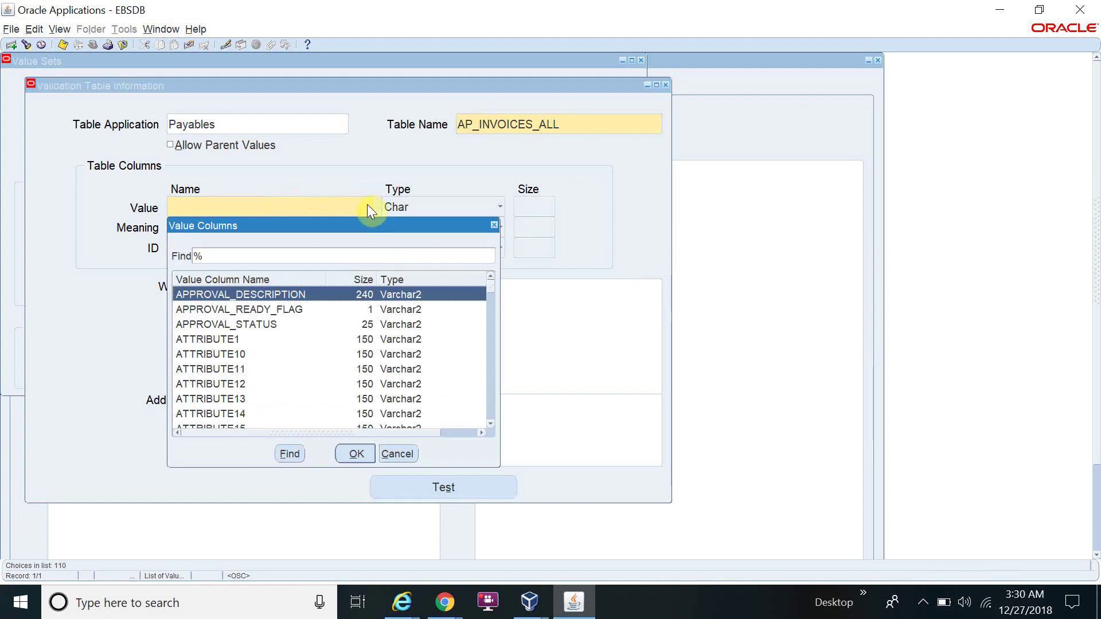
pyautogui.write('In')
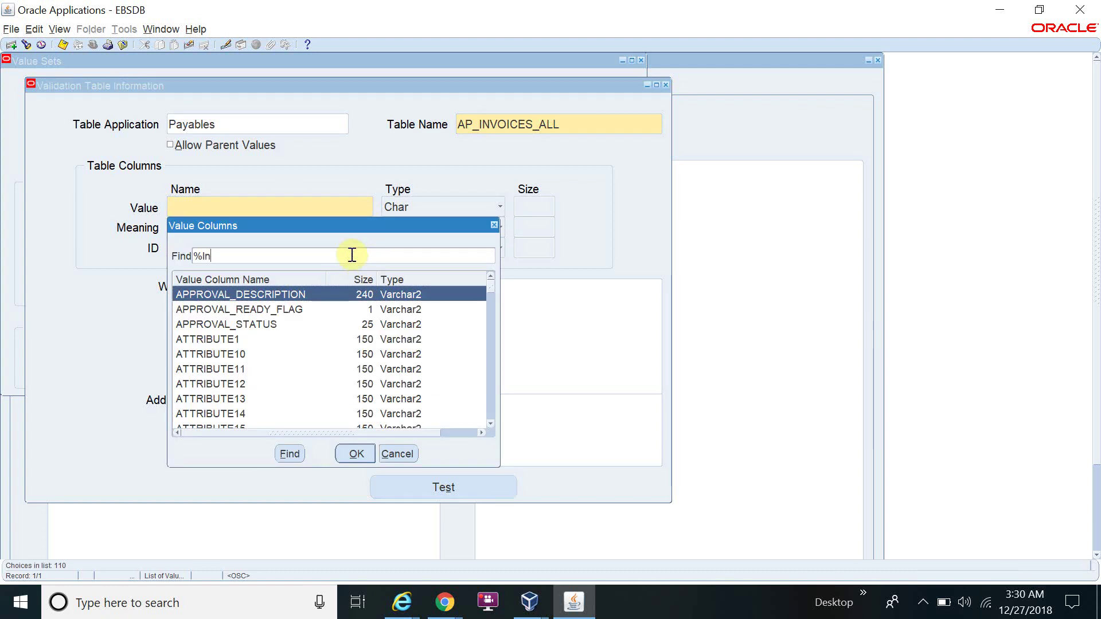
pyautogui.write('v%')
pyautogui.press('Return')
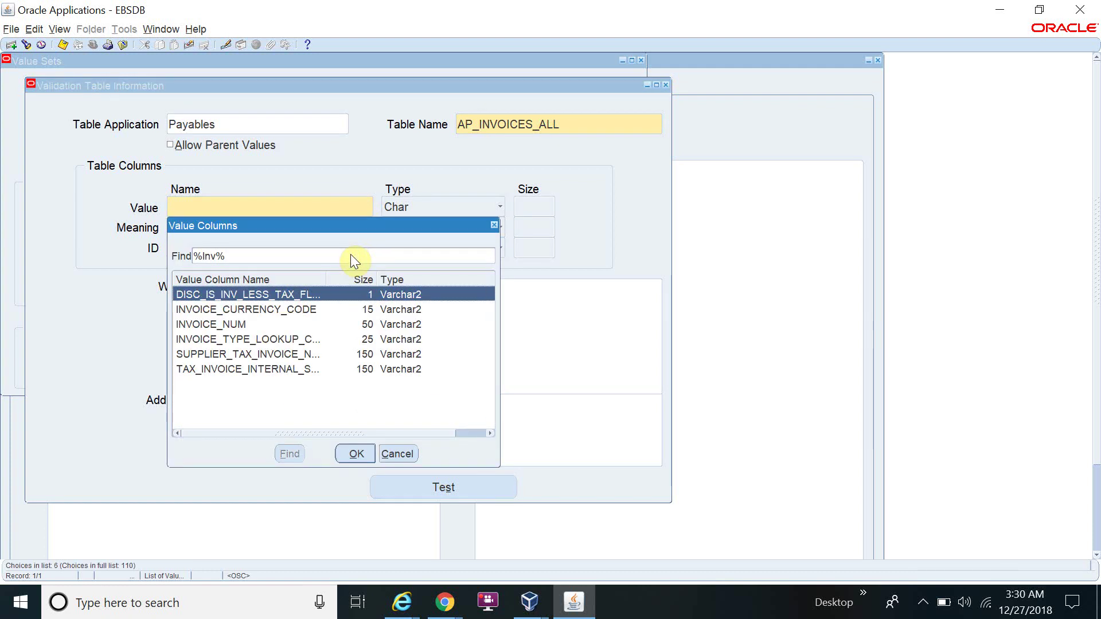
pyautogui.click(275, 323)
pyautogui.click(354, 453)
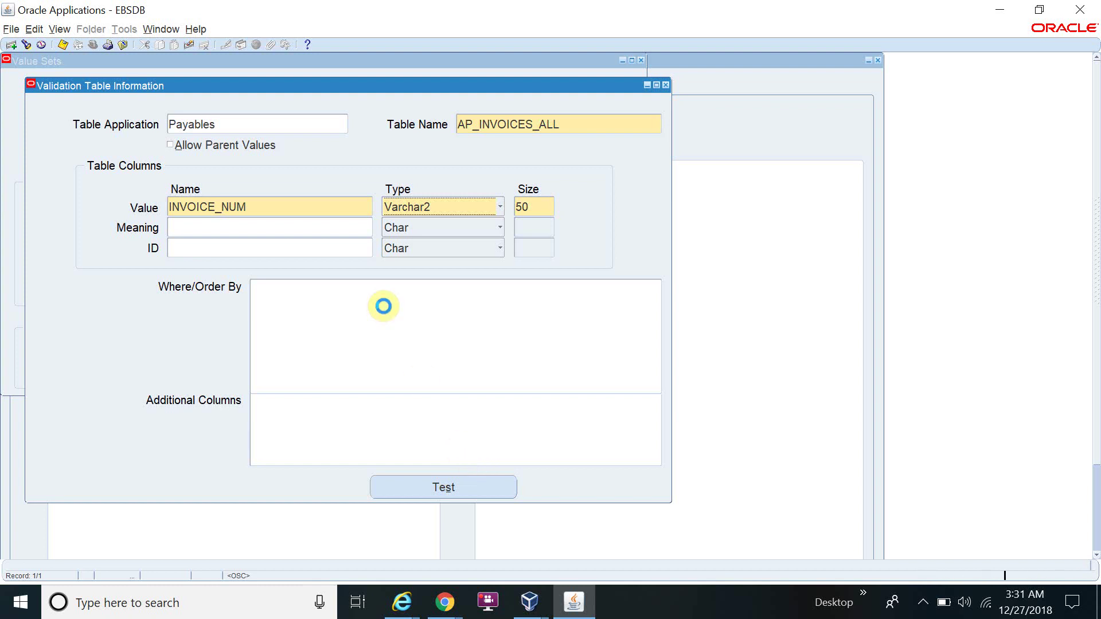
# Step: Test the ABC Table Type value set, then close its validation table information and the value set form
pyautogui.click(464, 494)
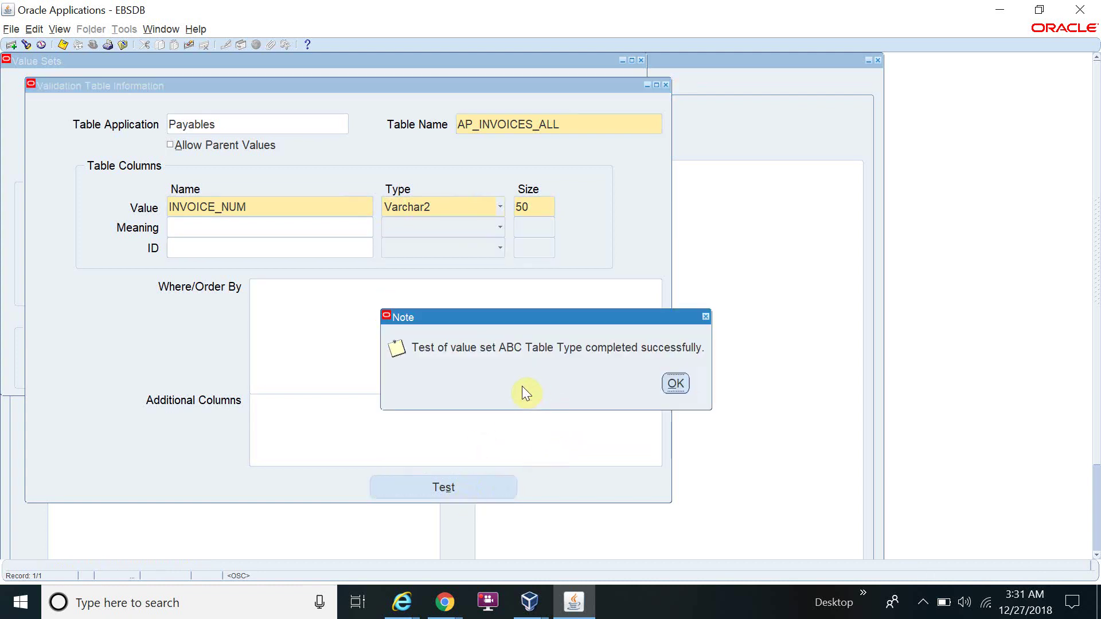
pyautogui.click(677, 384)
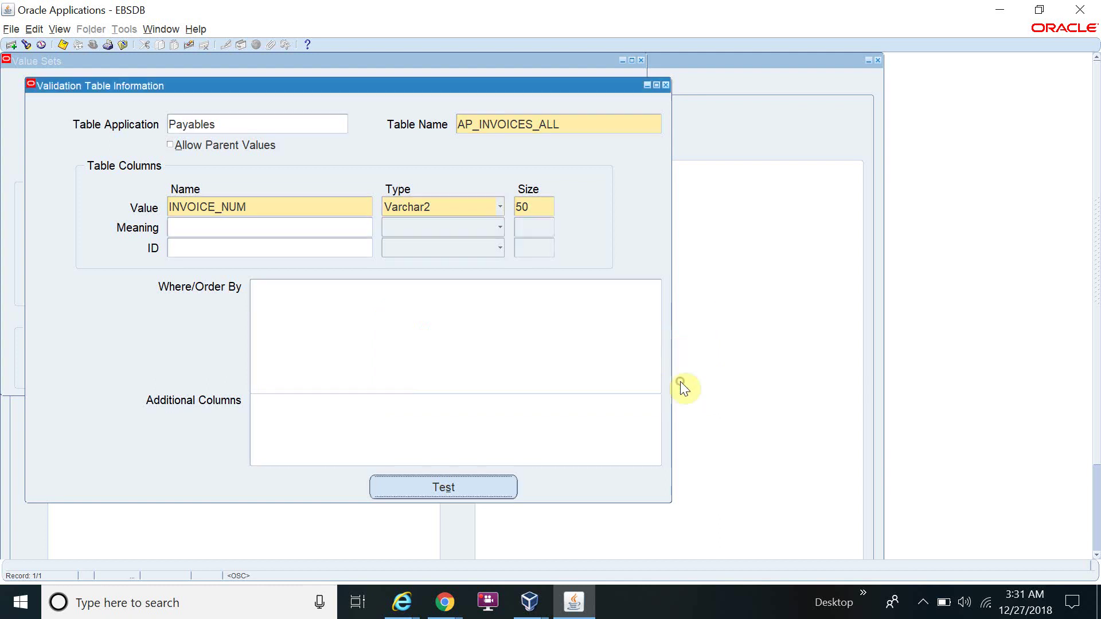
pyautogui.click(666, 85)
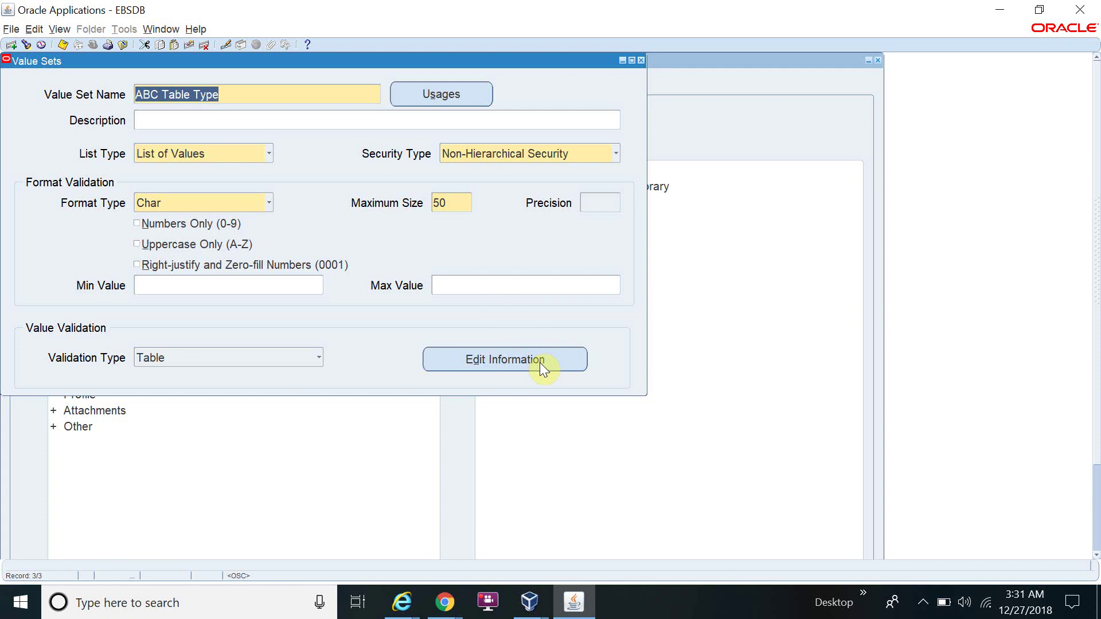
pyautogui.click(641, 60)
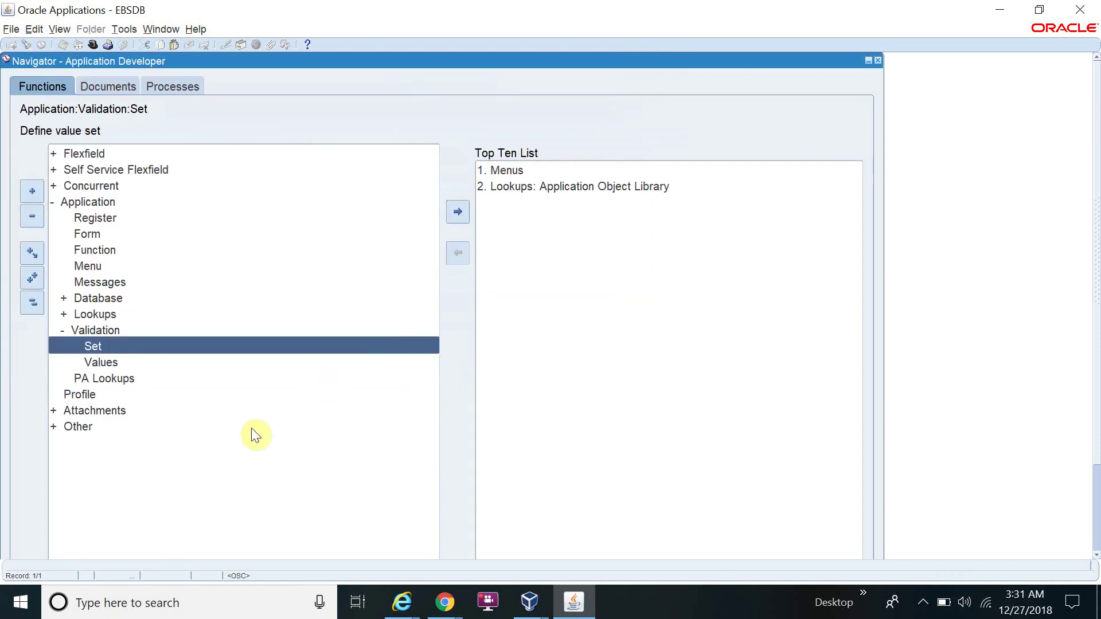
# Step: Open the validation values form and find the ABC Country Independent value set using ABC%
pyautogui.doubleClick(113, 364)
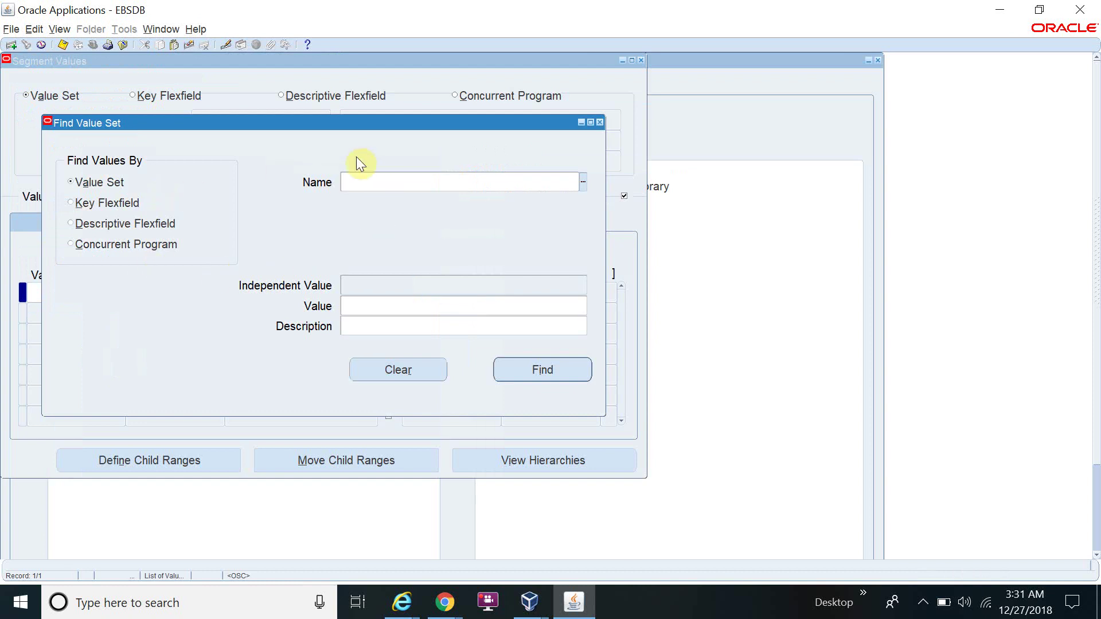
pyautogui.write('A')
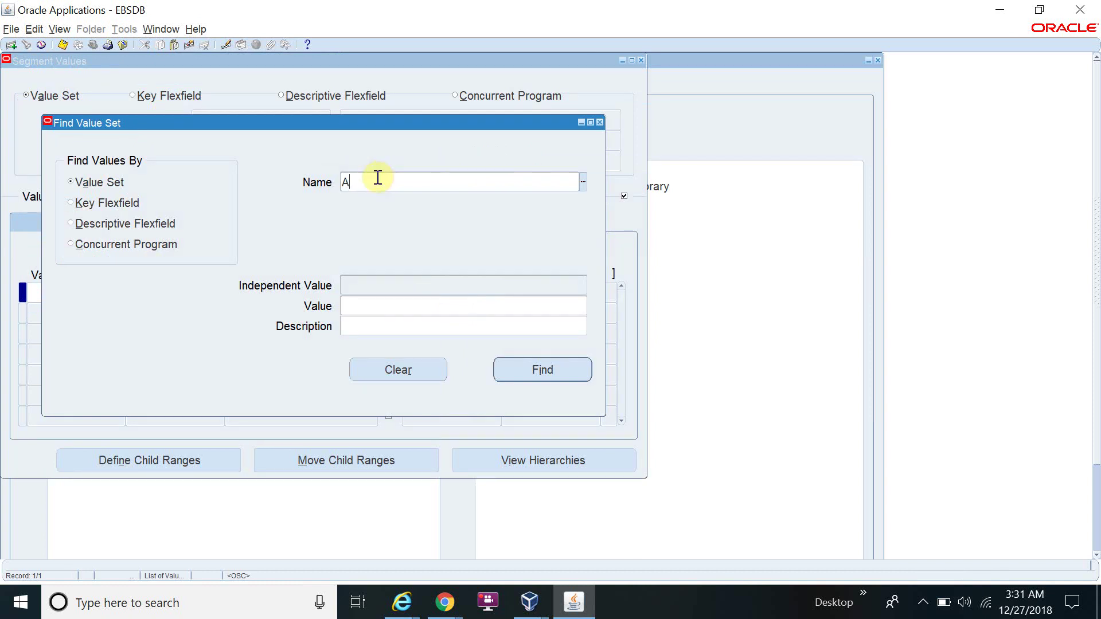
pyautogui.write('BC%')
pyautogui.press('Tab')
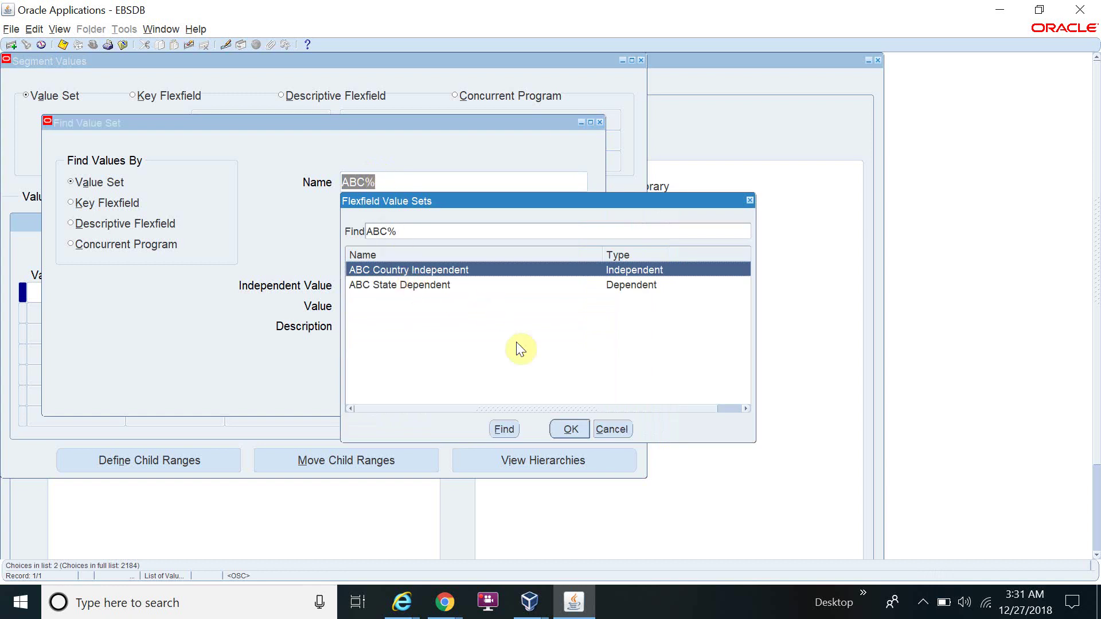
pyautogui.click(572, 427)
pyautogui.click(552, 370)
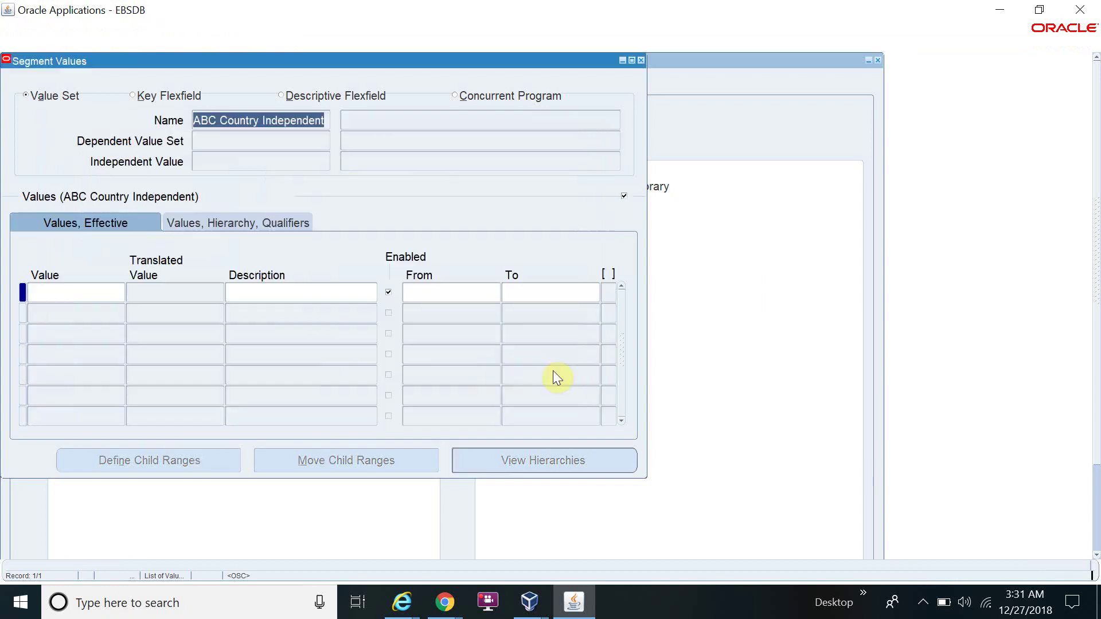
# Step: Add the value USA with the description USA to ABC Country Independent and save it
pyautogui.click(107, 298)
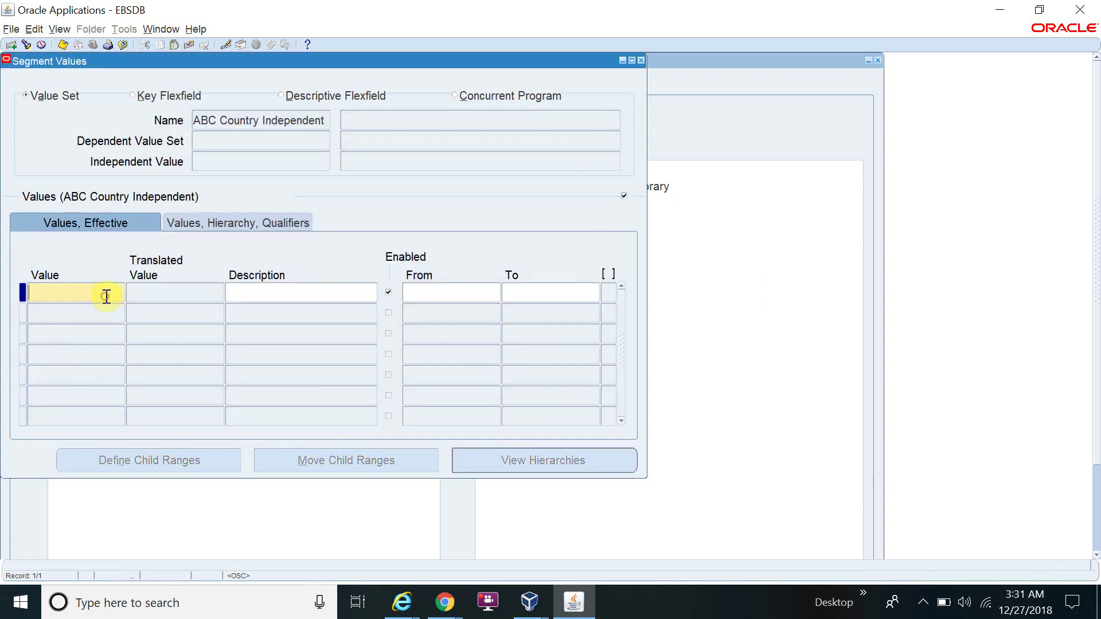
pyautogui.write('USA')
pyautogui.click(161, 281)
pyautogui.write('USA')
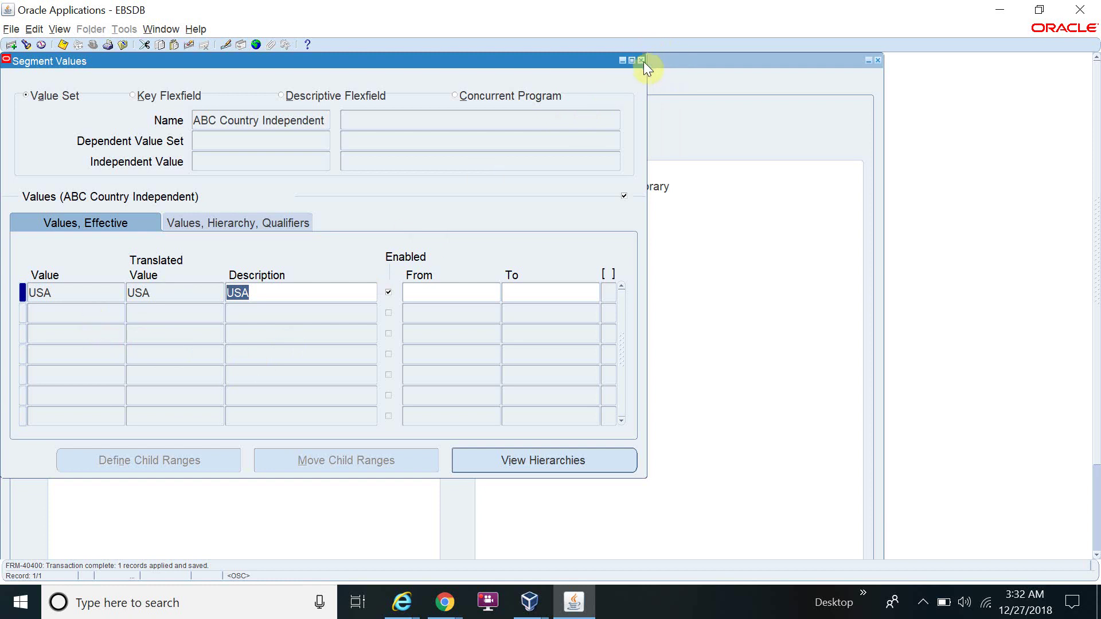
# Step: Find the values of the ABC State Dependent value set for the independent value USA
pyautogui.click(269, 121)
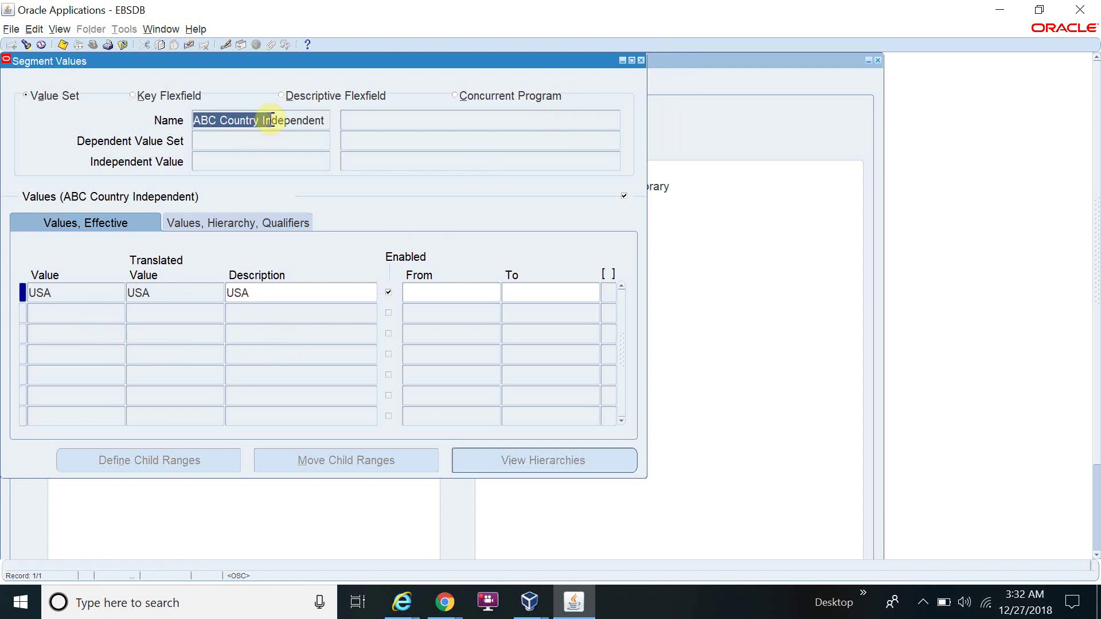
pyautogui.click(26, 46)
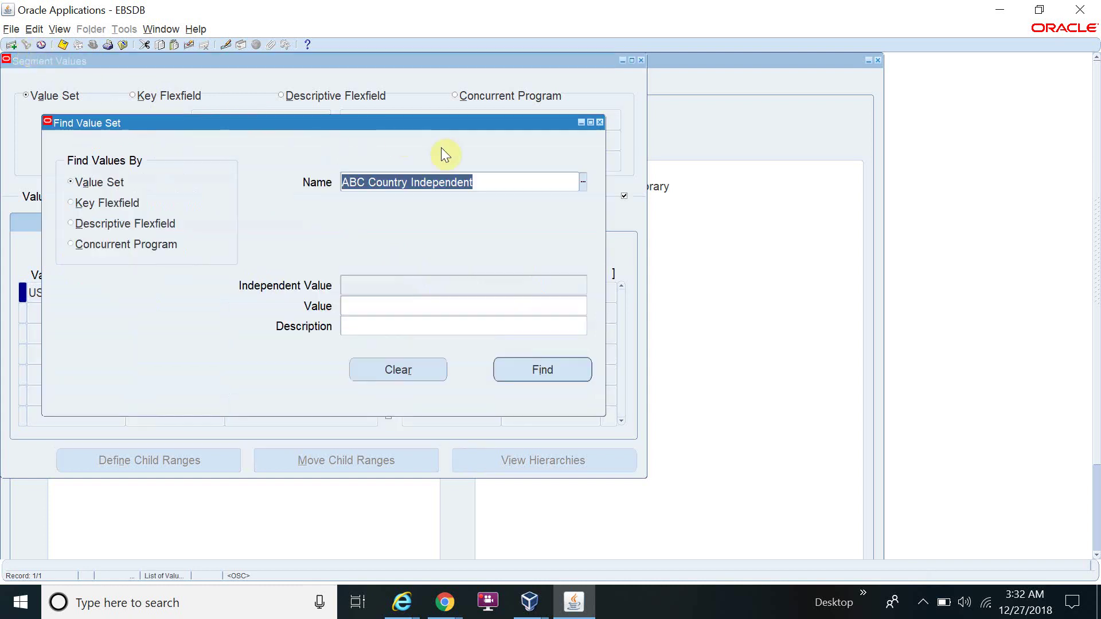
pyautogui.write('ABC%')
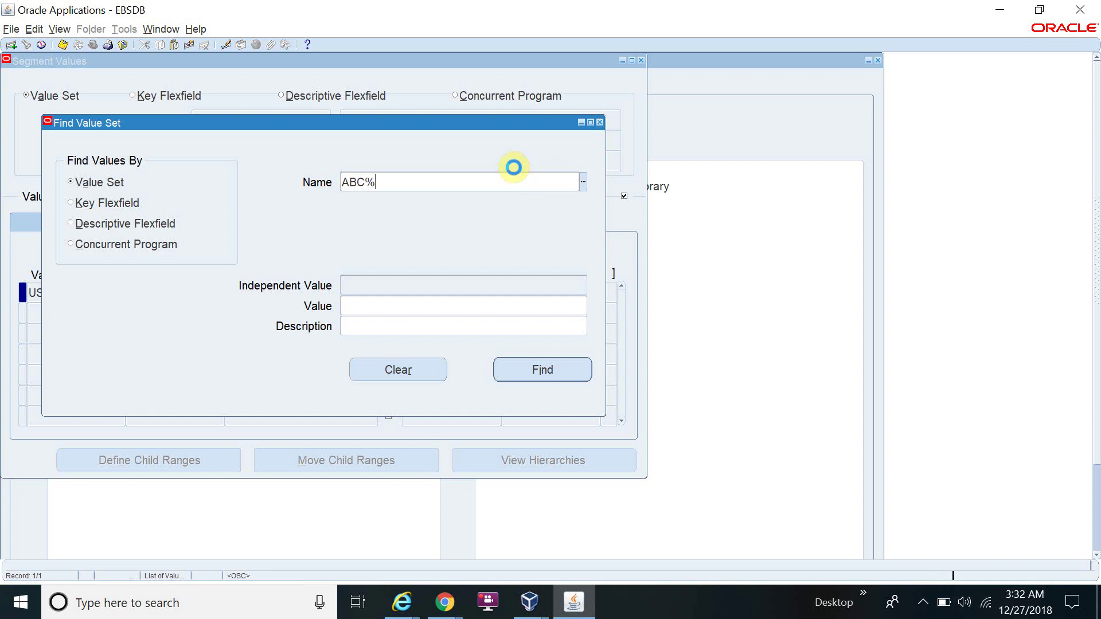
pyautogui.press('Tab')
pyautogui.press('Down')
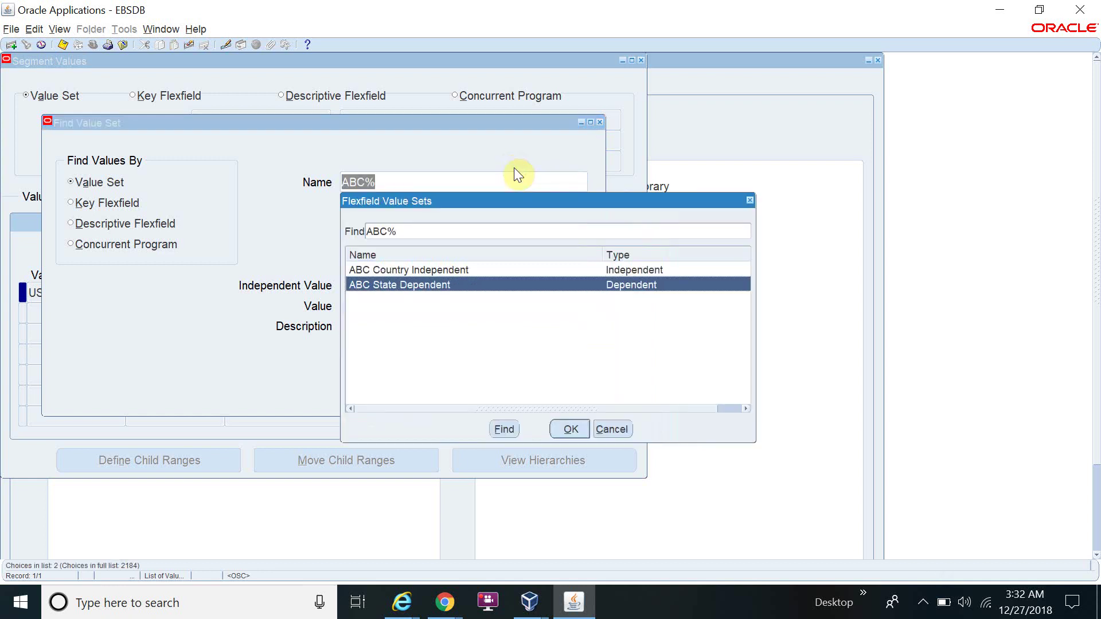
pyautogui.press('Return')
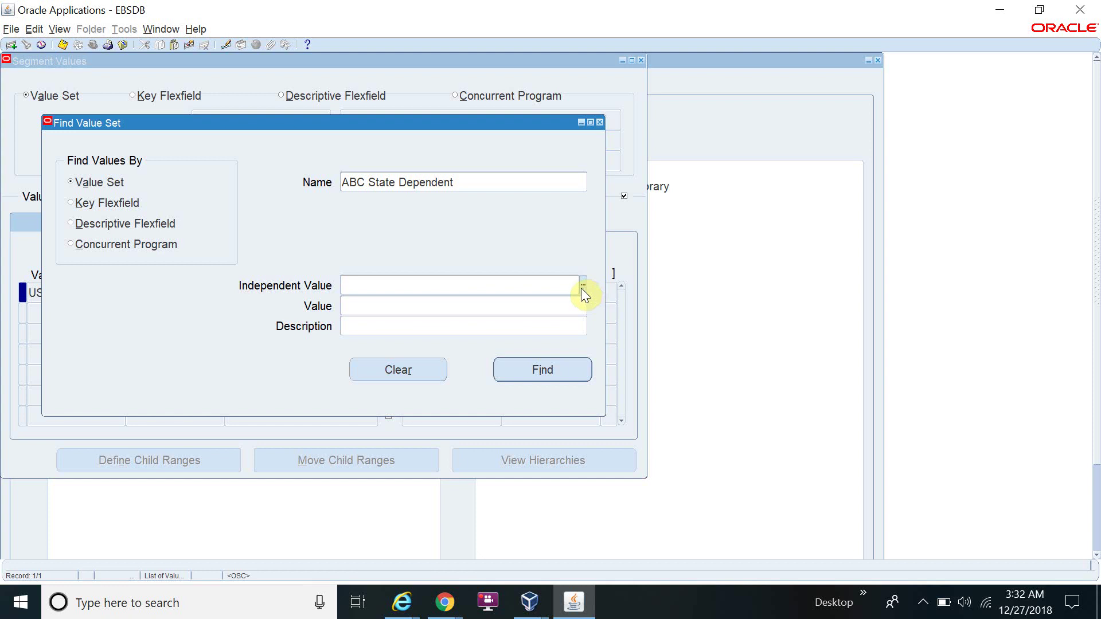
pyautogui.write('USA')
pyautogui.press('Tab')
pyautogui.click(559, 374)
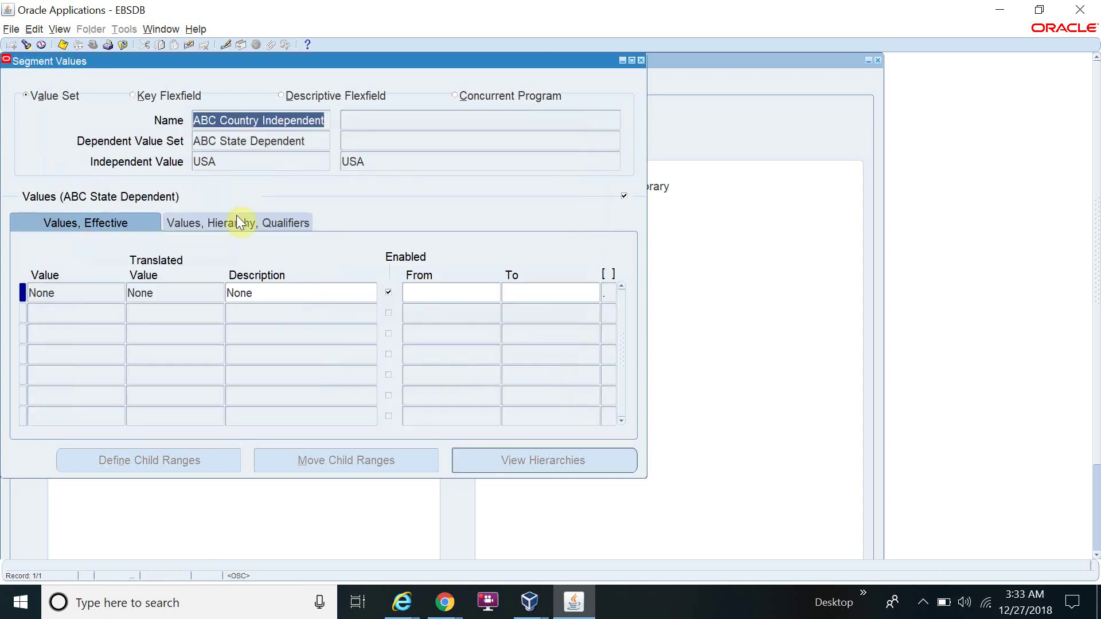
# Step: Add the dependent value California under USA and copy its name into the description
pyautogui.click(74, 313)
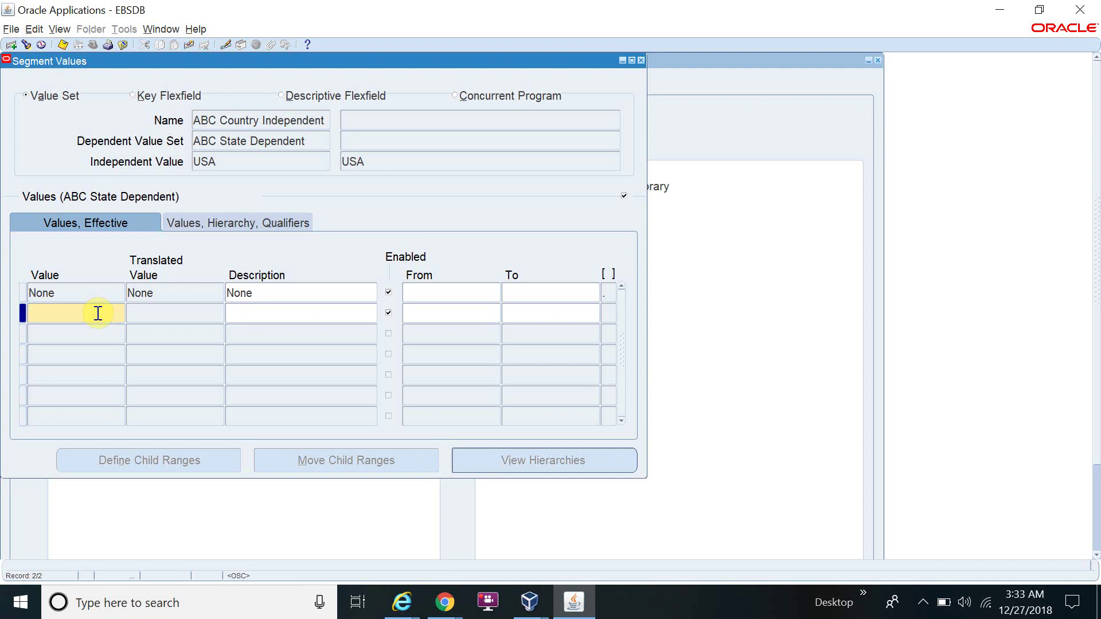
pyautogui.write('California')
pyautogui.press('Tab')
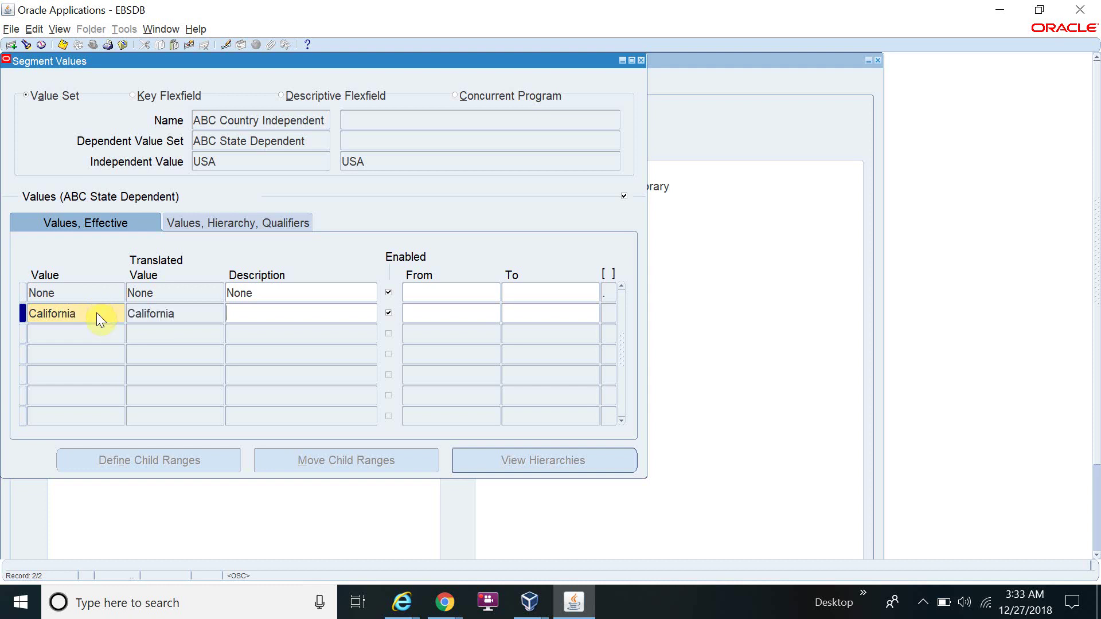
pyautogui.doubleClick(96, 312)
pyautogui.hotkey('ctrl', 'c')
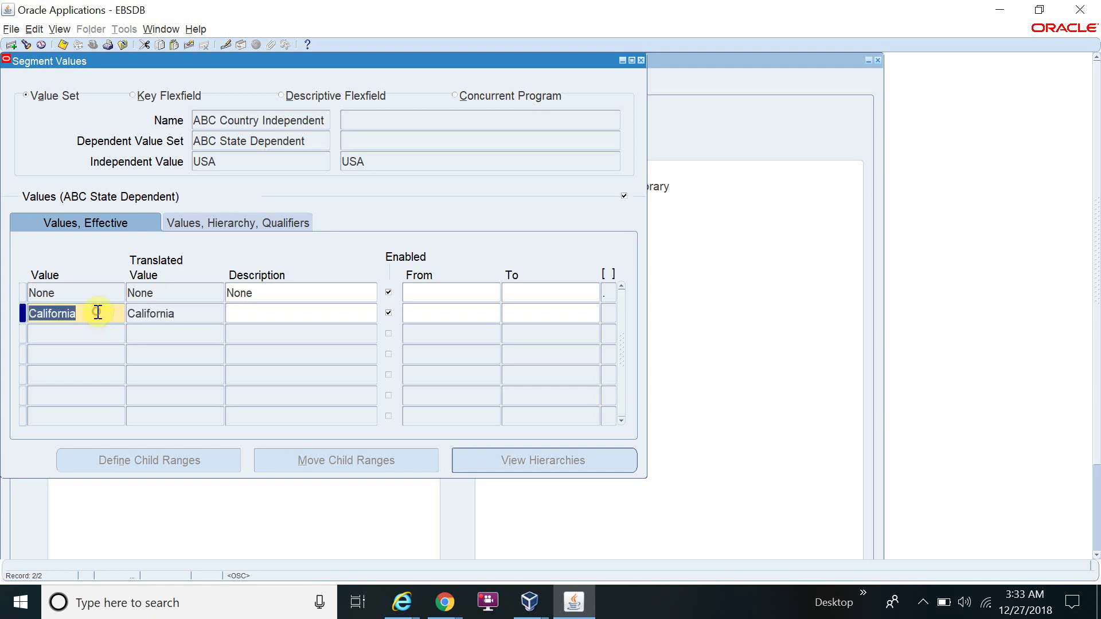
pyautogui.click(232, 314)
pyautogui.hotkey('ctrl', 'v')
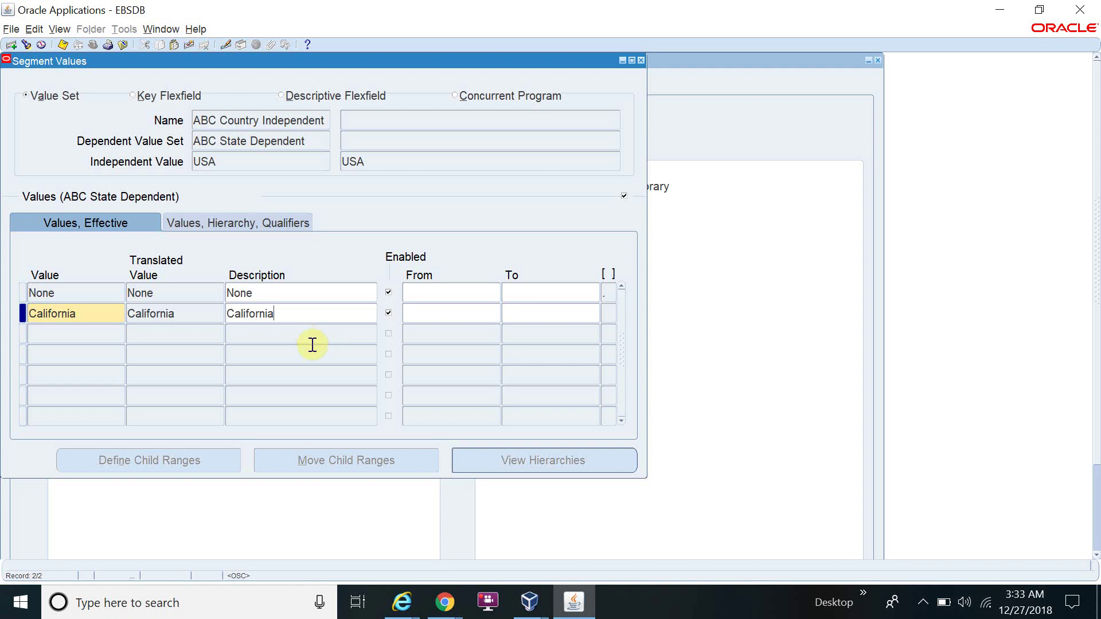
# Step: Add the dependent value New York under USA, copy its name into the description, and save the values
pyautogui.click(82, 338)
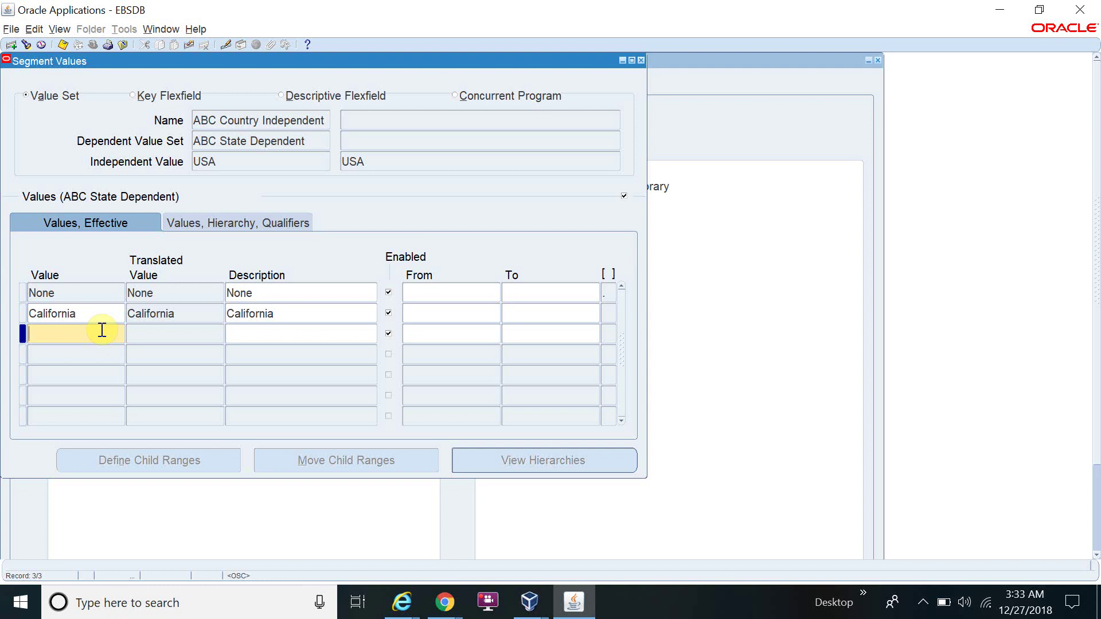
pyautogui.write('ew York')
pyautogui.tripleClick(102, 330)
pyautogui.hotkey('ctrl', 'c')
pyautogui.click(253, 334)
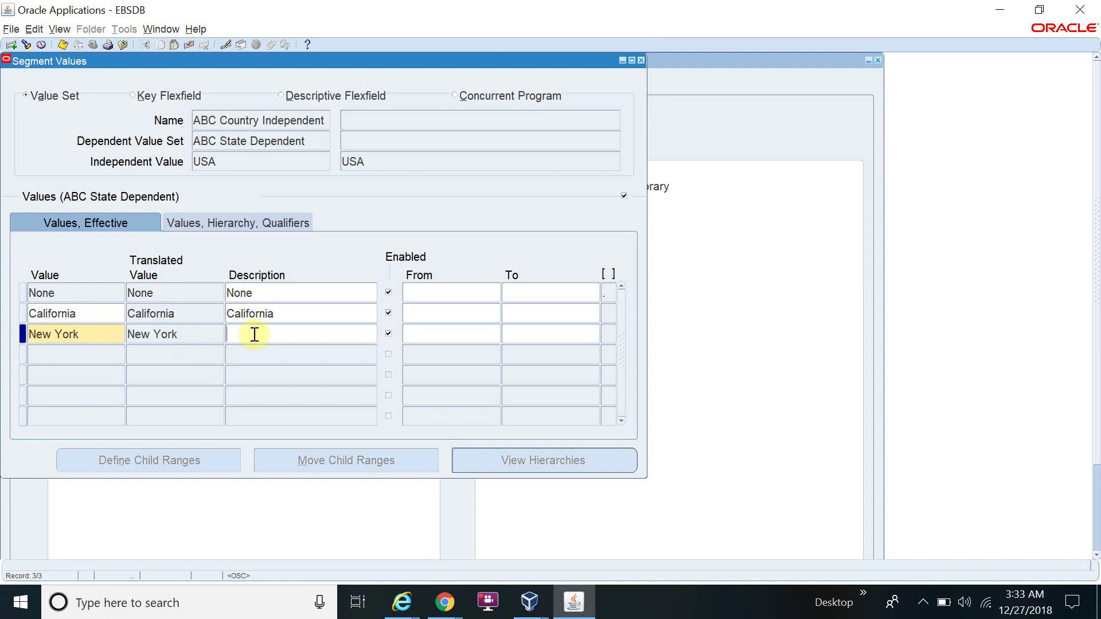
pyautogui.hotkey('ctrl', 'v')
pyautogui.hotkey('ctrl', 's')
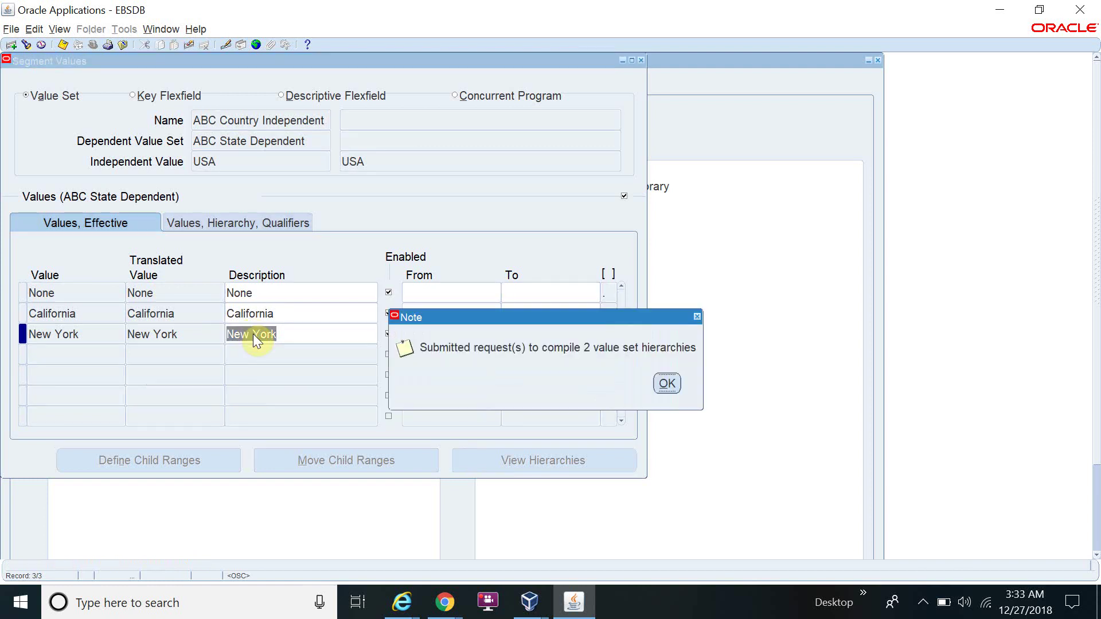
pyautogui.click(666, 383)
# Step: Check the status of all submitted requests to compile value set hierarchies, refreshing the list
pyautogui.hotkey('alt', 'v')
pyautogui.press('r')
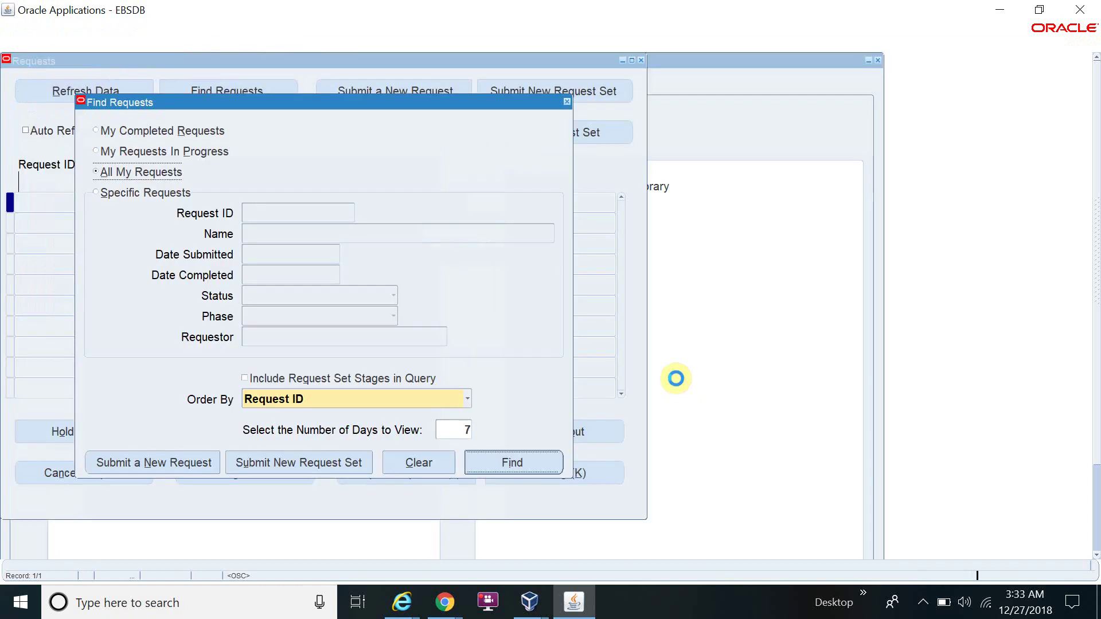
pyautogui.press('Return')
pyautogui.click(102, 91)
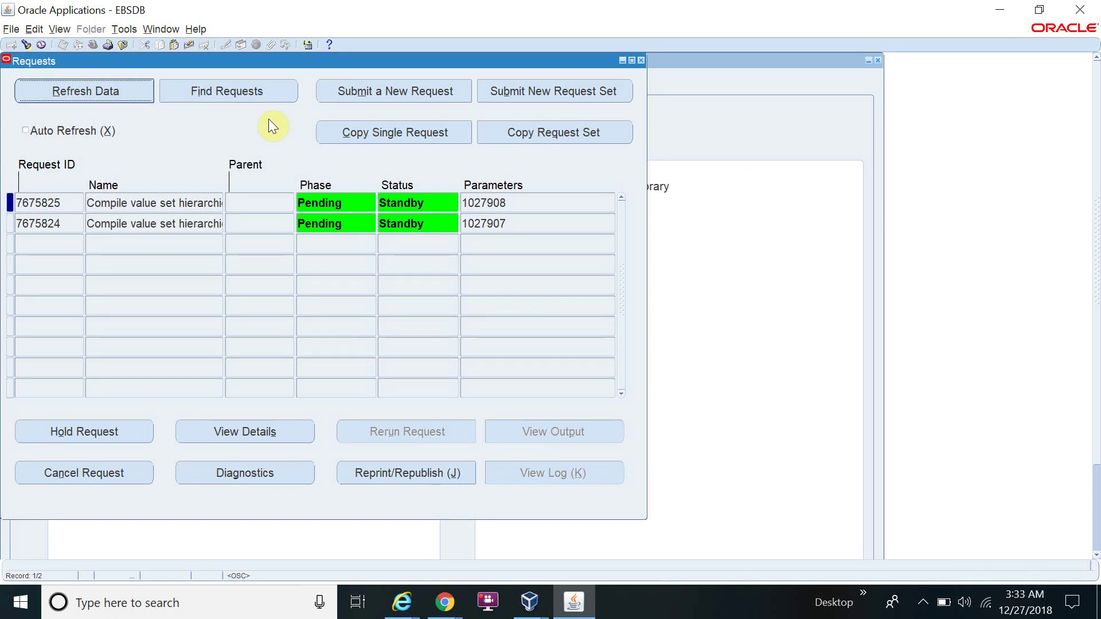
pyautogui.press('F4')
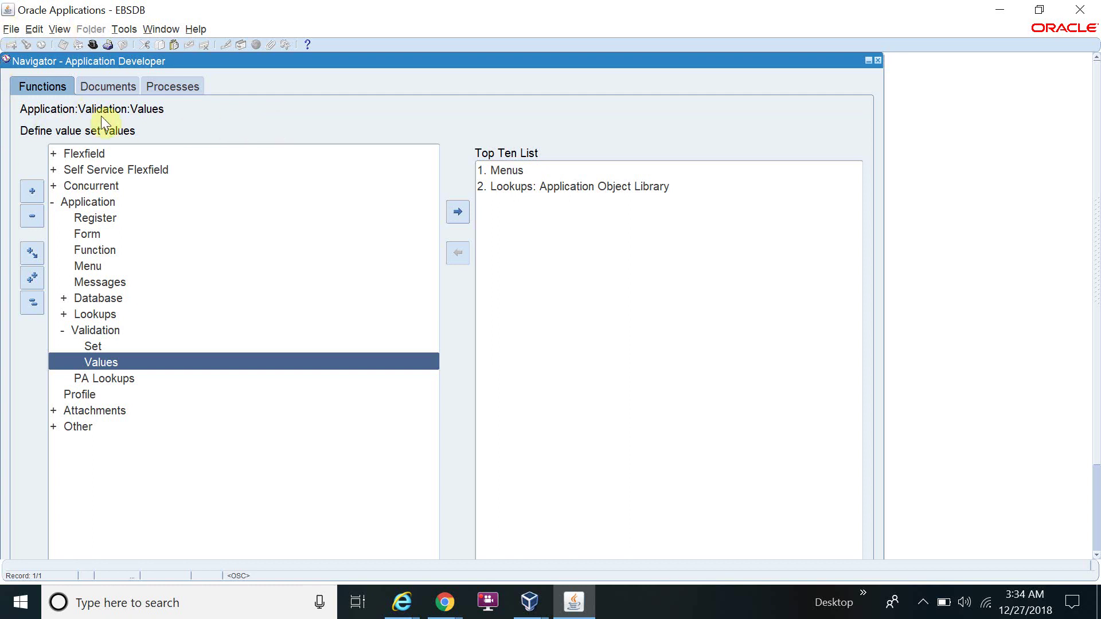
# Step: Find the concurrent program matching ABC%Val% in the Concurrent Programs form and open its parameters
pyautogui.click(115, 185)
pyautogui.doubleClick(127, 201)
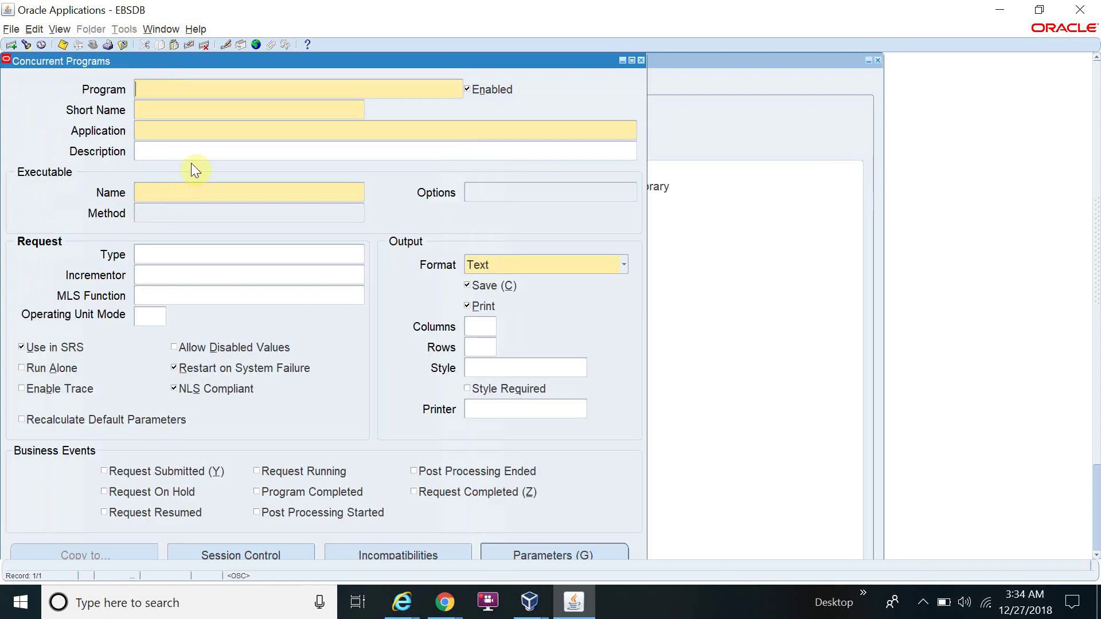
pyautogui.press('F11')
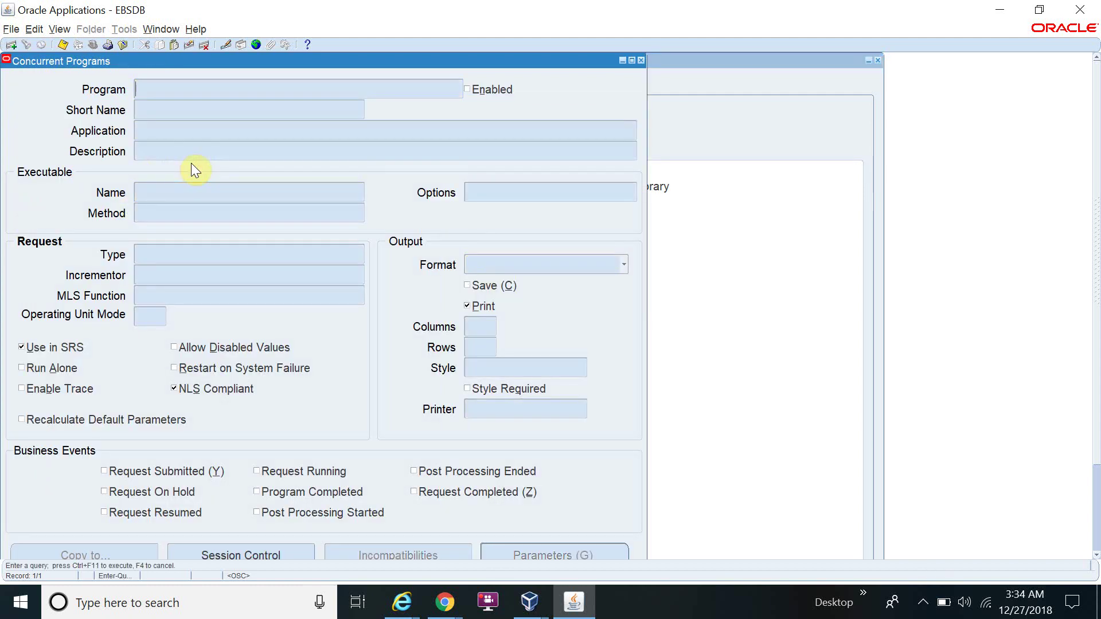
pyautogui.write('ABC%Val%')
pyautogui.hotkey('ctrl', 'F11')
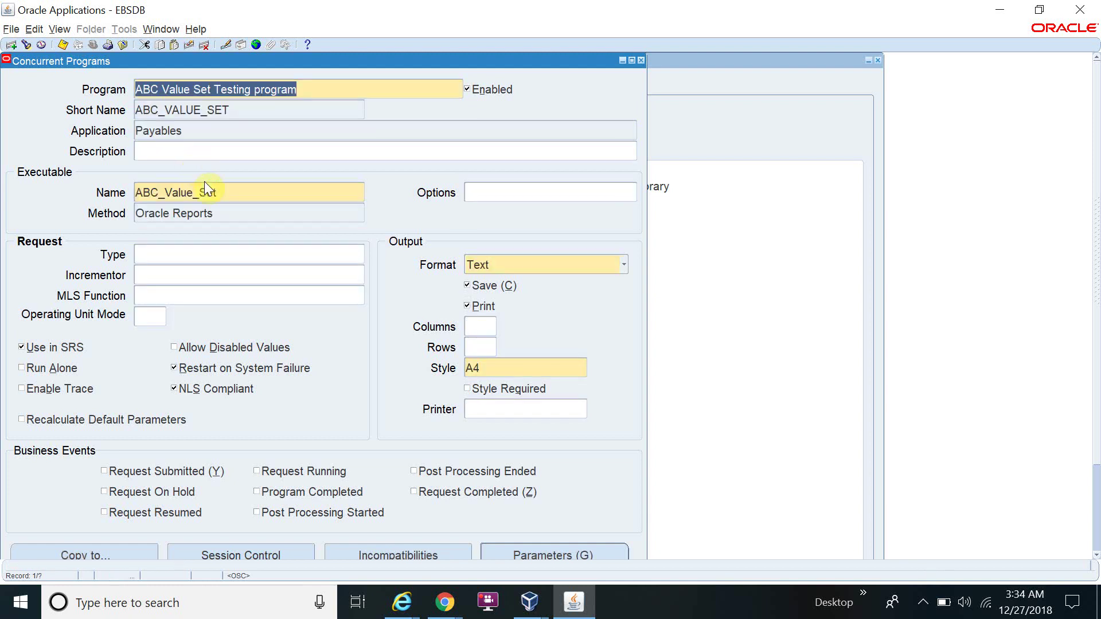
pyautogui.click(552, 552)
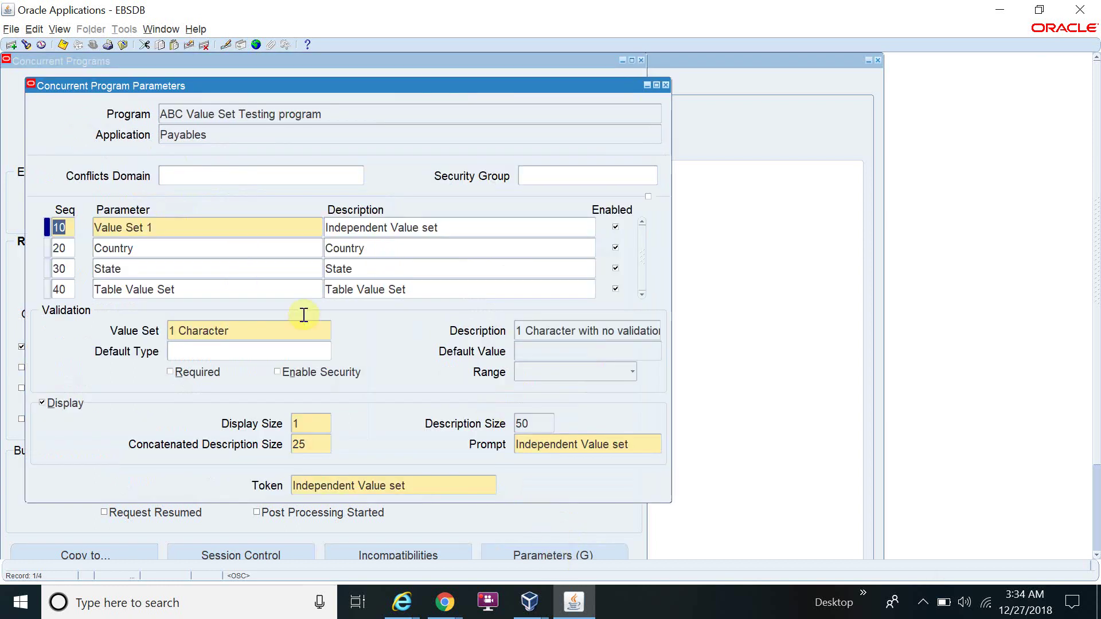
# Step: Assign the ABC Country Independent value set to the Country parameter
pyautogui.click(207, 227)
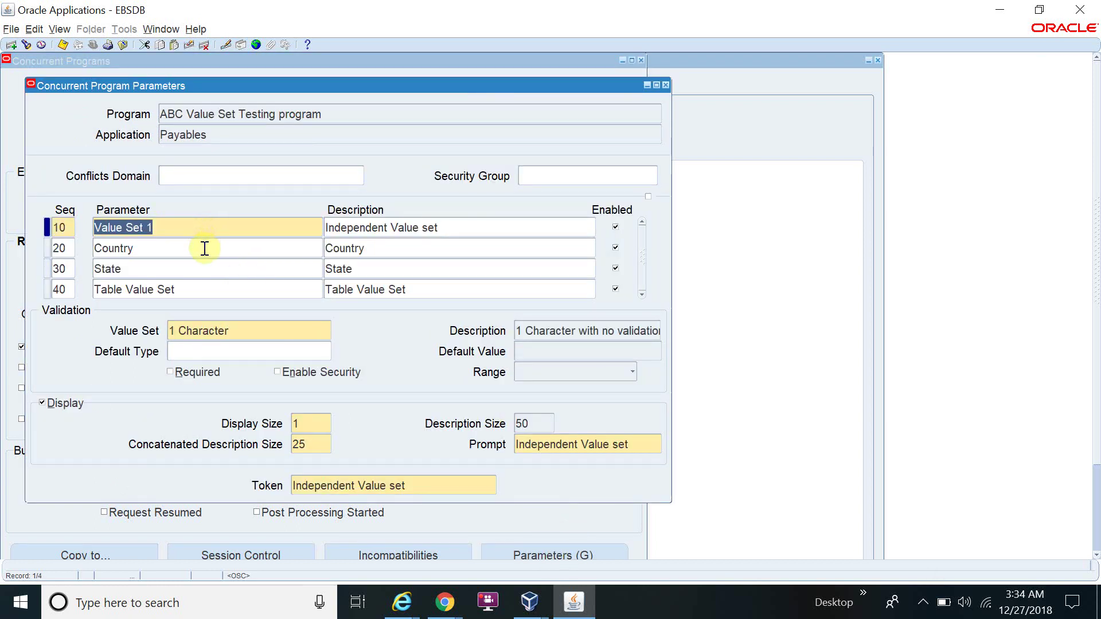
pyautogui.click(205, 247)
pyautogui.click(258, 332)
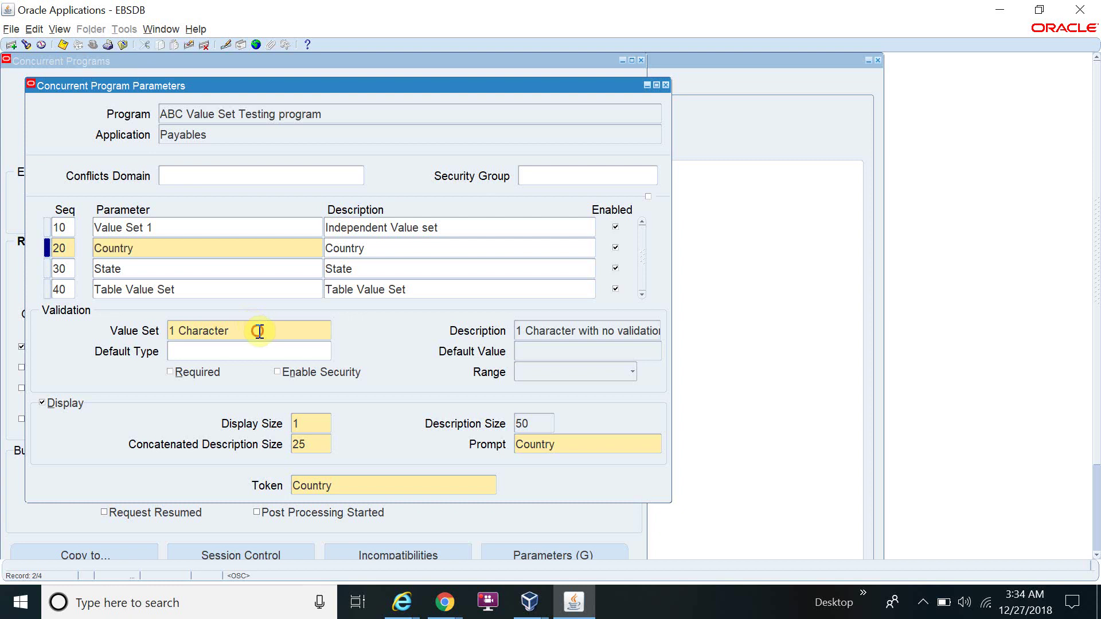
pyautogui.press('BackSpace')
pyautogui.write('abc')
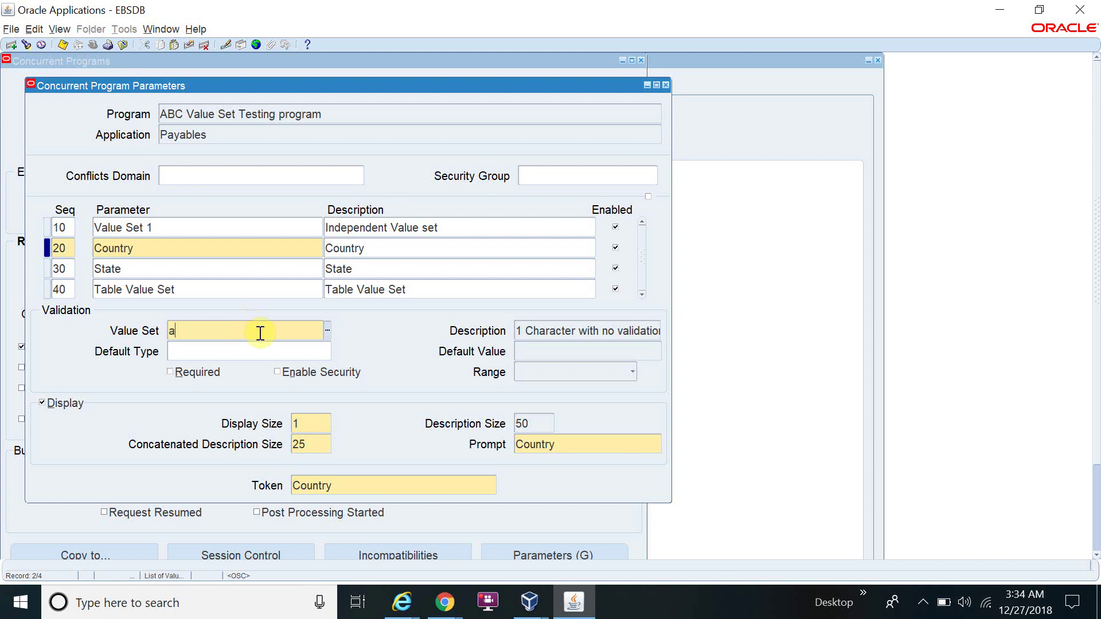
pyautogui.doubleClick(259, 333)
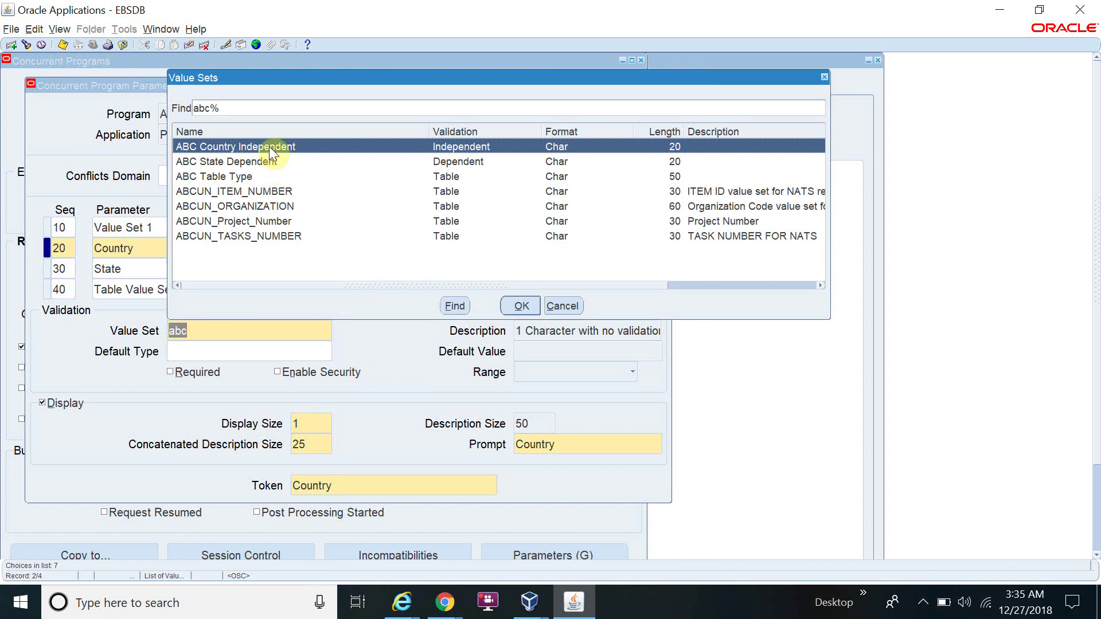
pyautogui.click(521, 305)
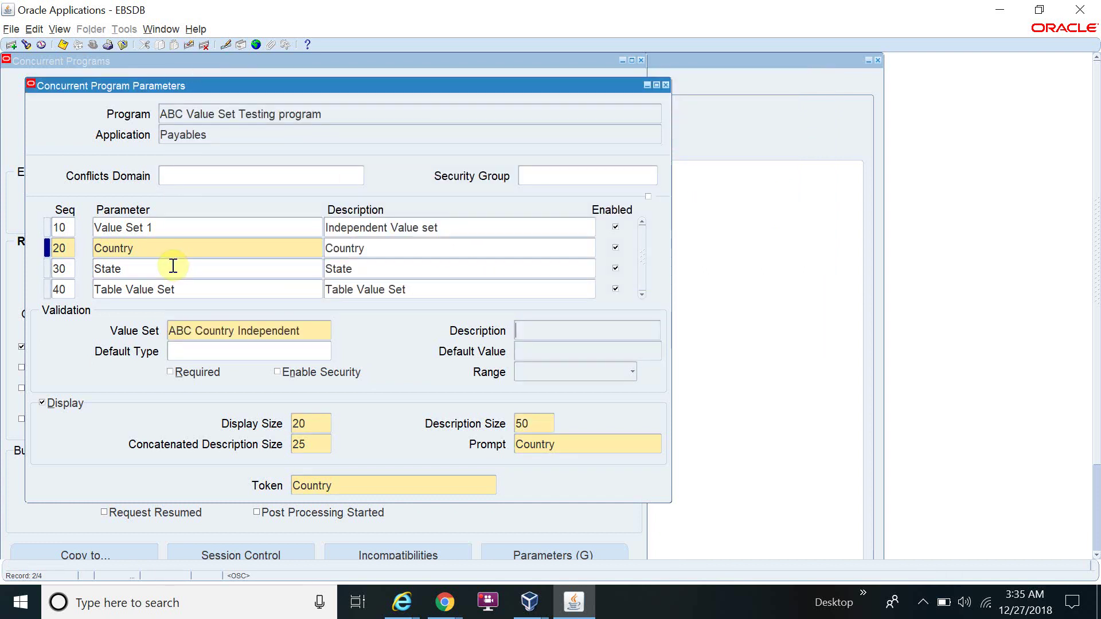
# Step: Try to assign the ABC State Dependent value set to the State parameter
pyautogui.click(173, 266)
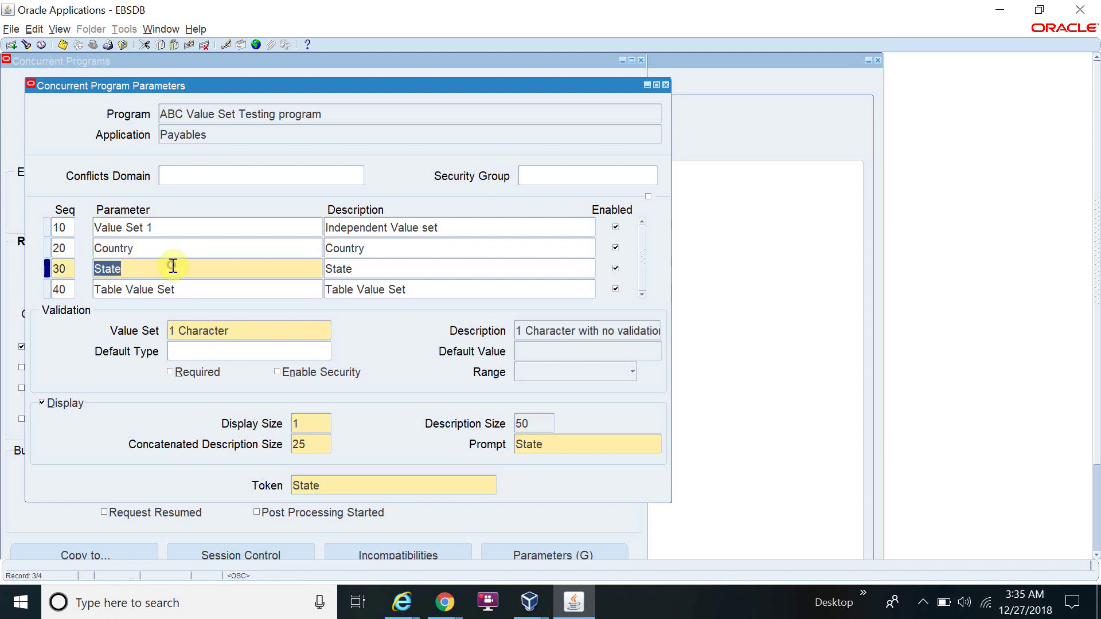
pyautogui.click(257, 325)
pyautogui.write('abc')
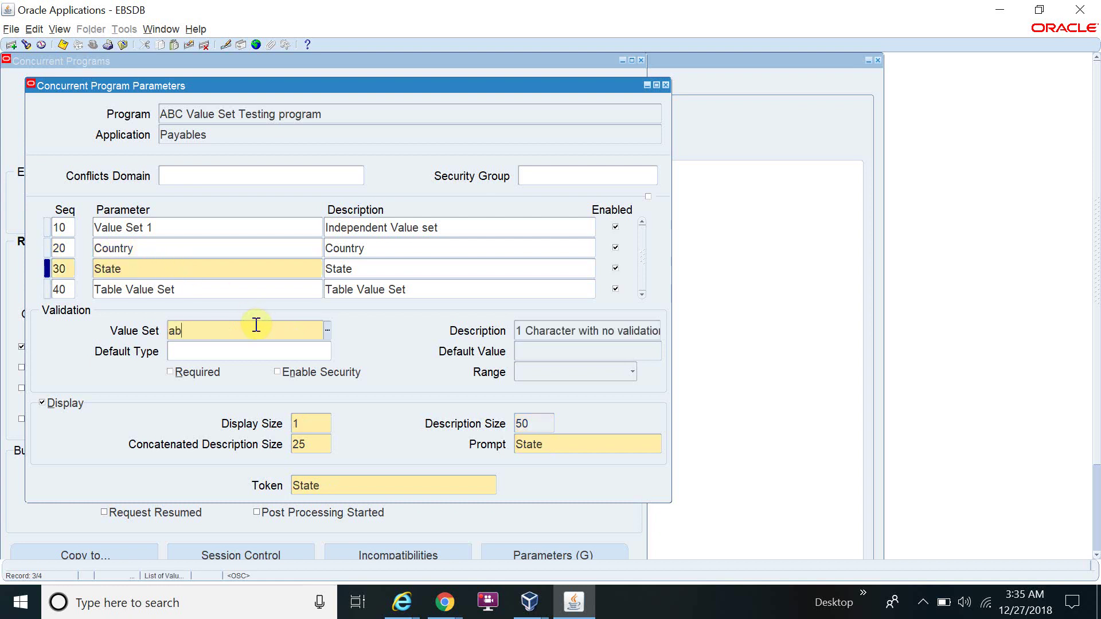
pyautogui.press('Tab')
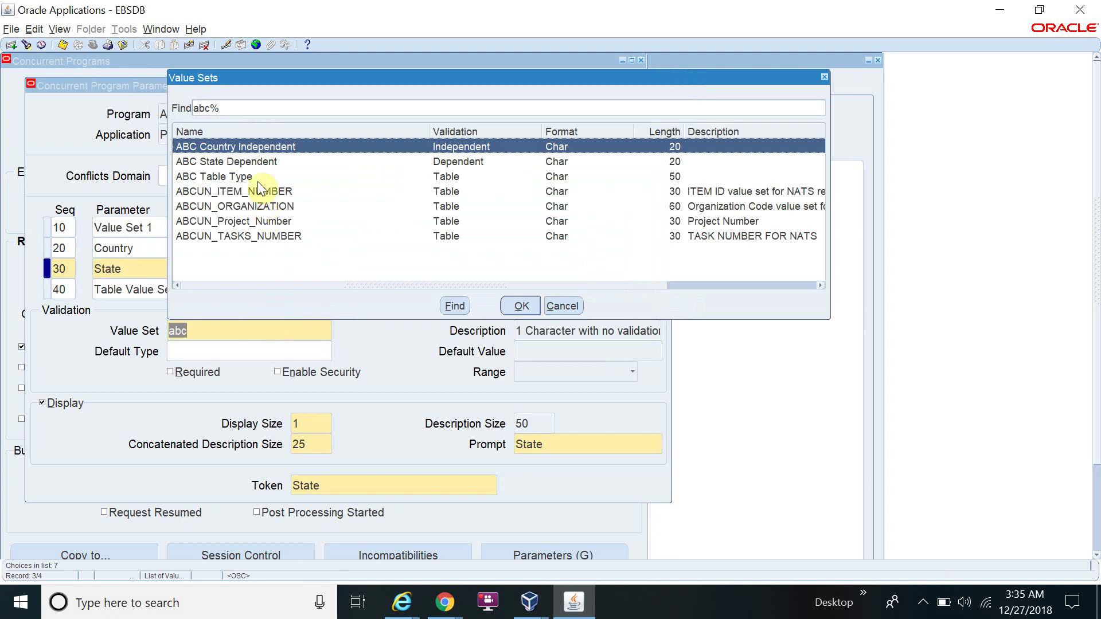
pyautogui.click(261, 161)
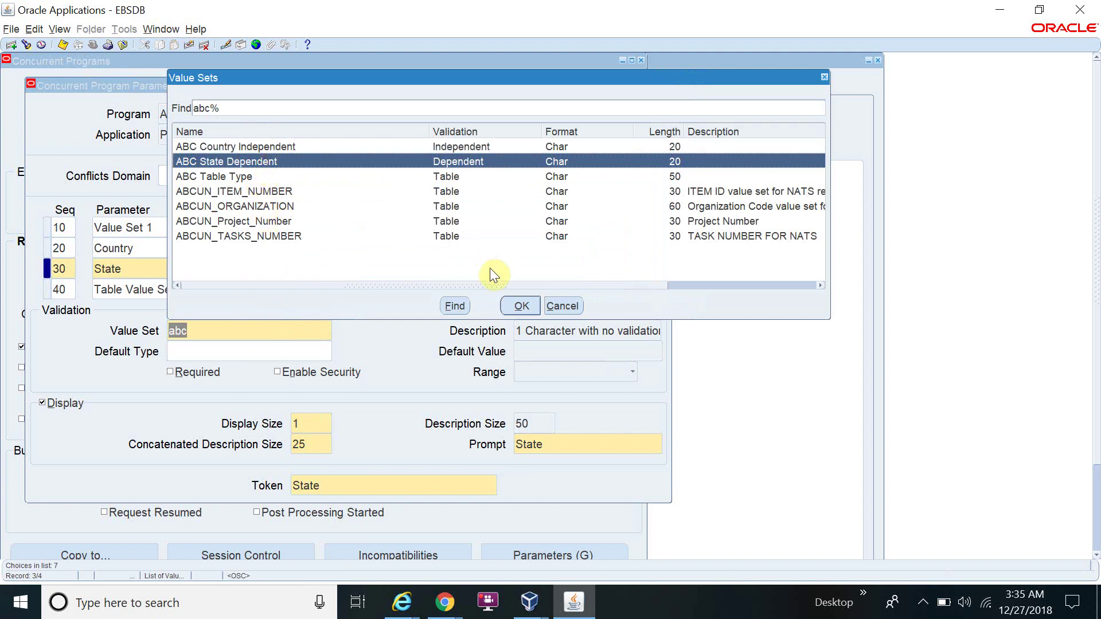
pyautogui.click(518, 308)
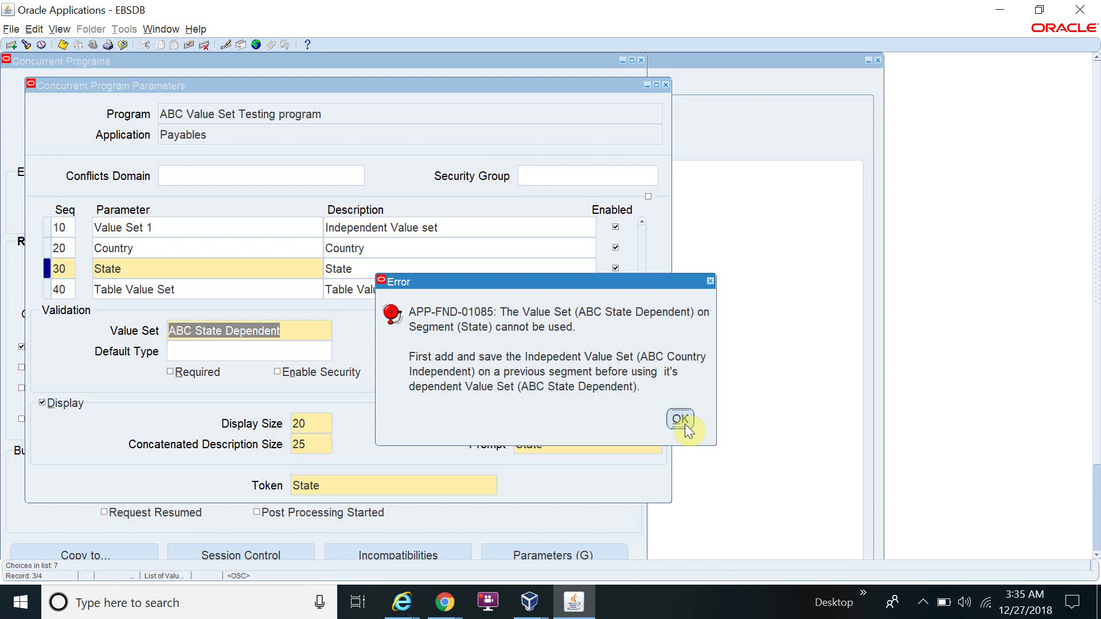
pyautogui.click(683, 420)
pyautogui.click(281, 265)
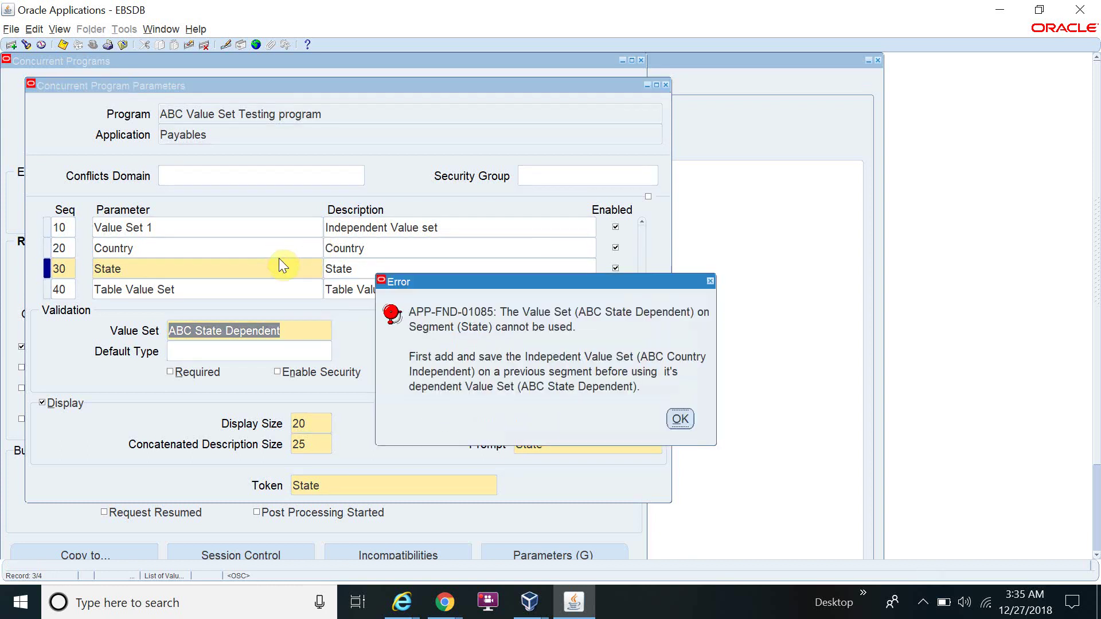
pyautogui.click(680, 419)
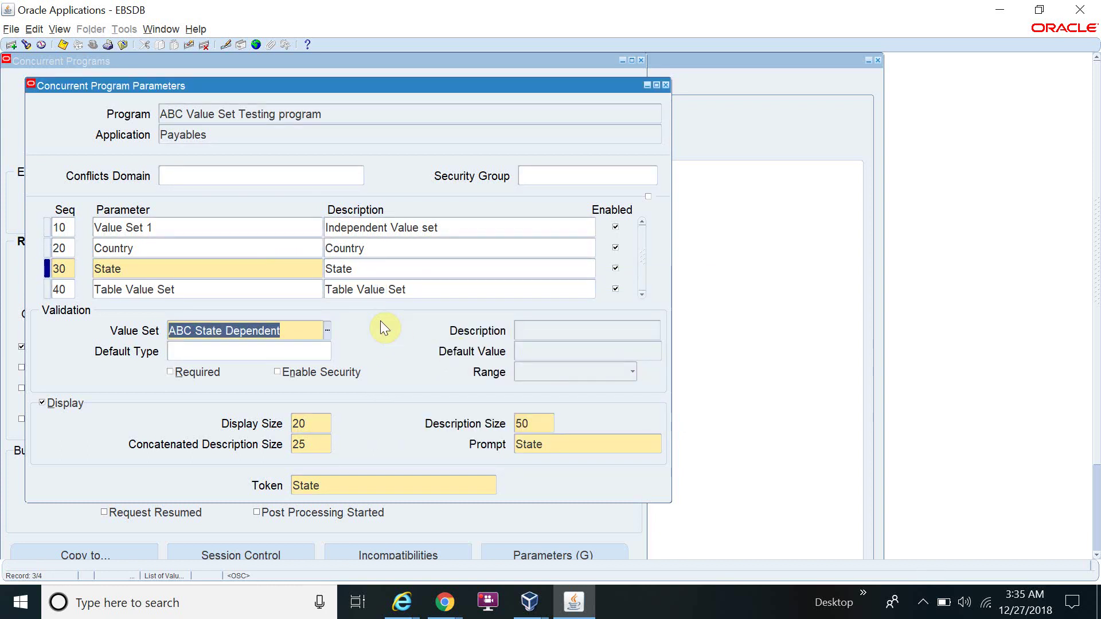
# Step: Set the State parameter's value set back to 1 Character using %Char% and save the program parameters
pyautogui.press('BackSpace')
pyautogui.write('%Char%')
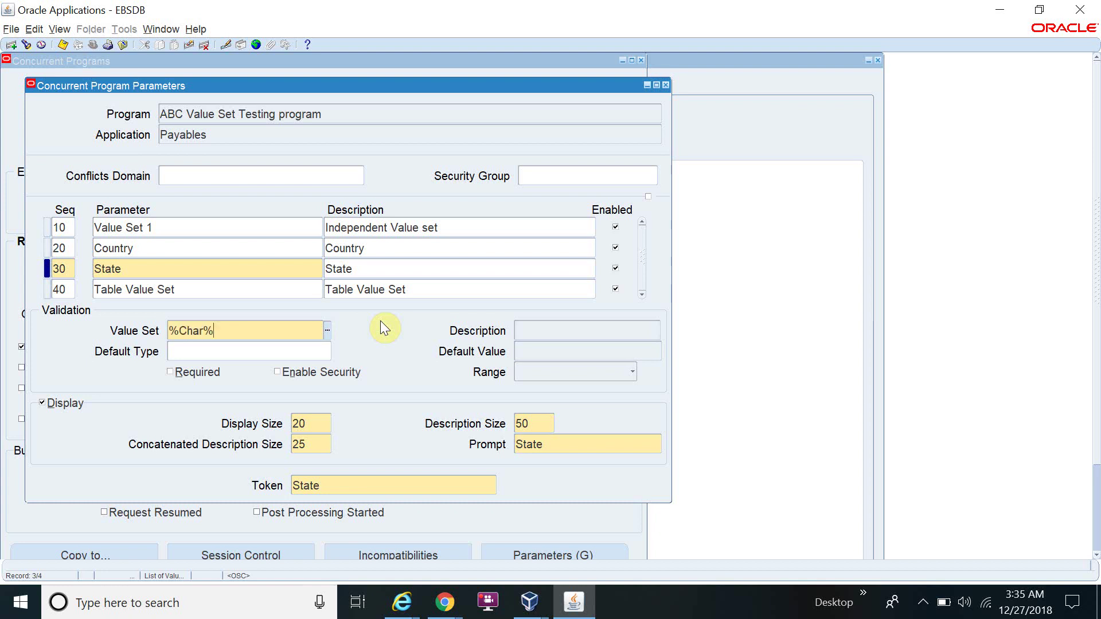
pyautogui.press('Tab')
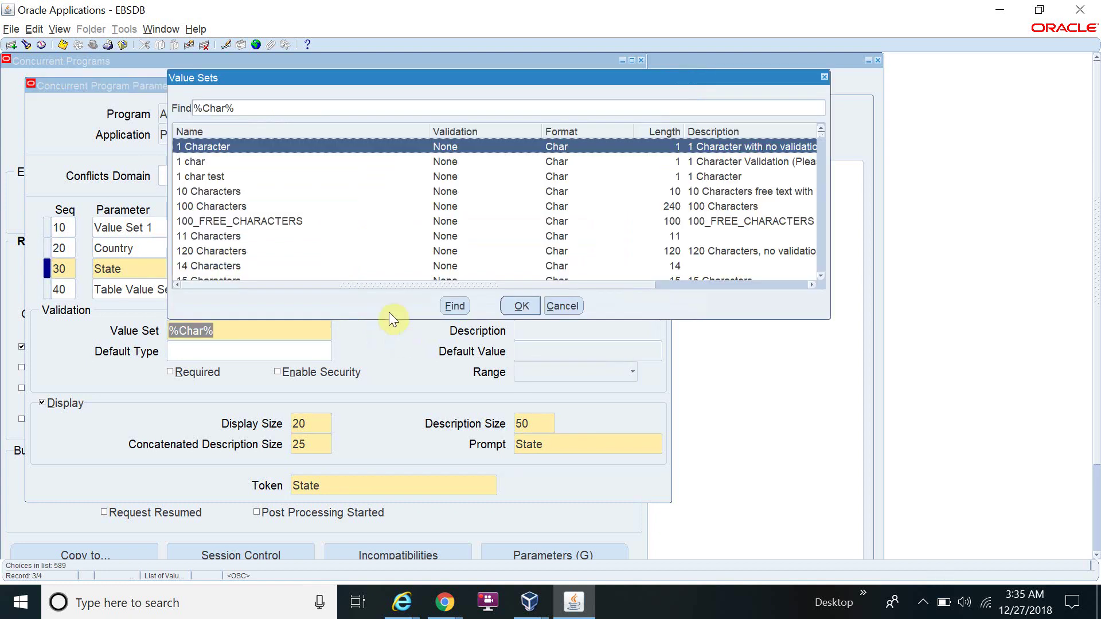
pyautogui.click(521, 305)
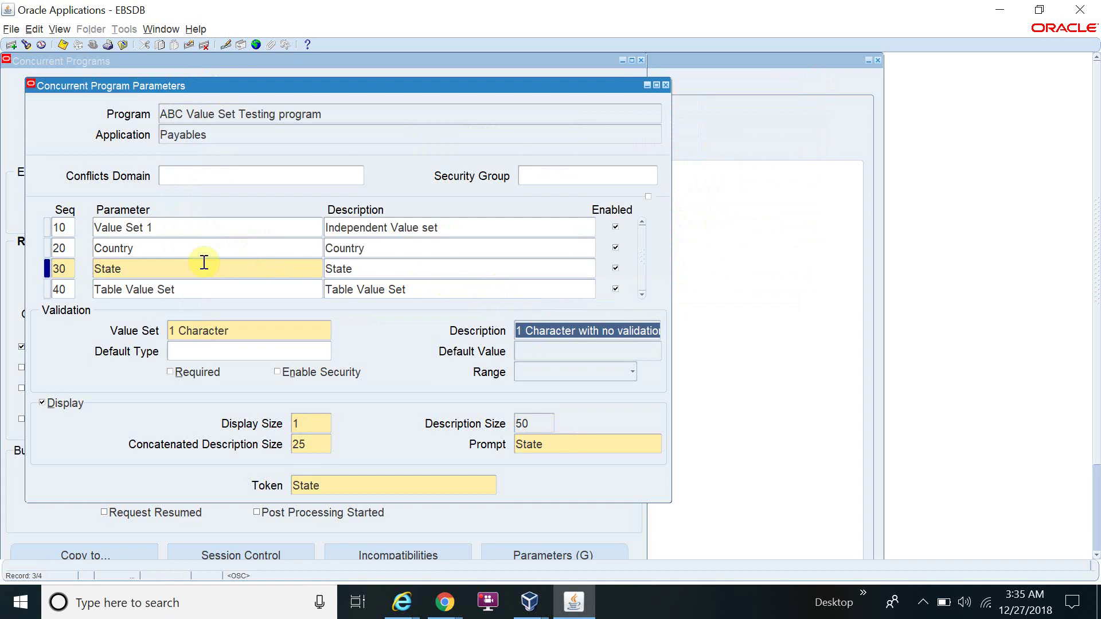
pyautogui.hotkey('ctrl', 's')
# Step: Assign the ABC State Dependent value set to the State parameter and save it
pyautogui.click(177, 248)
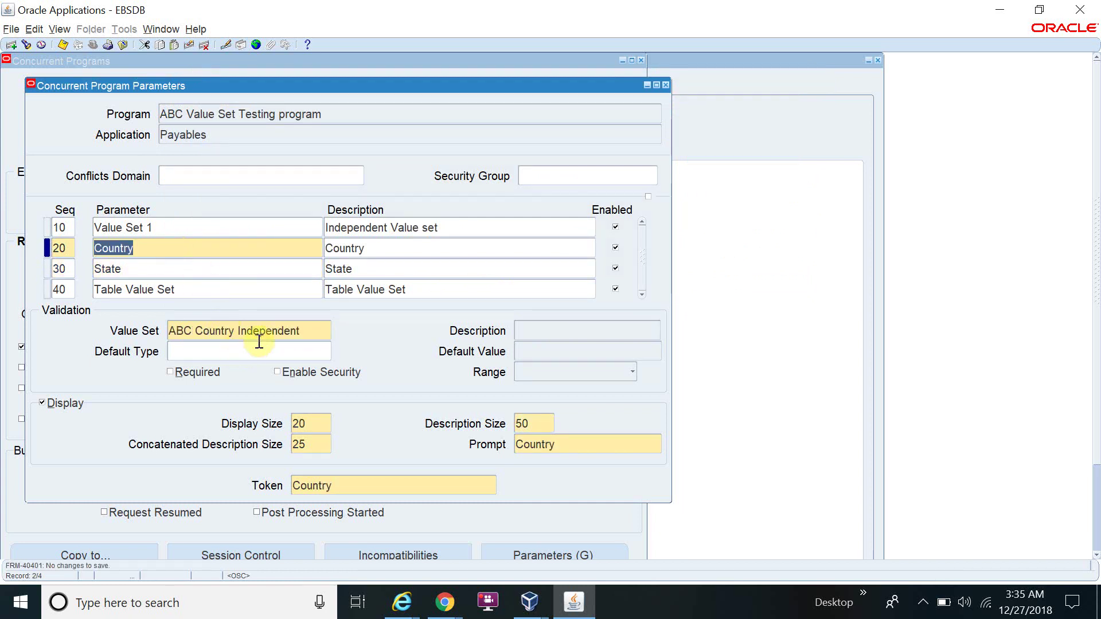
pyautogui.click(162, 273)
pyautogui.click(265, 328)
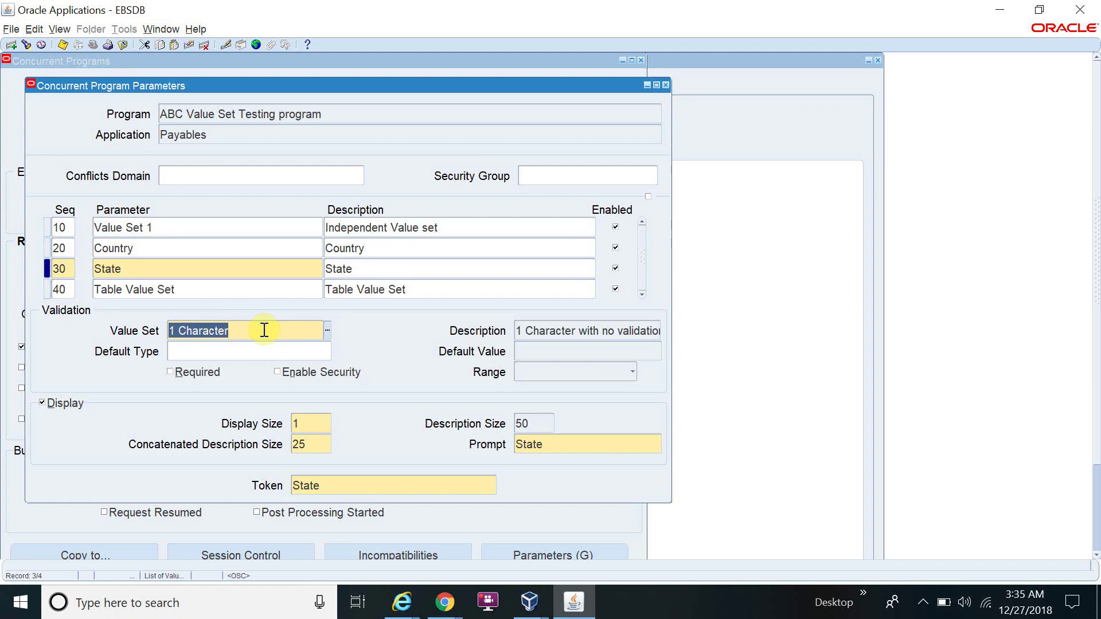
pyautogui.write('abc')
pyautogui.press('Tab')
pyautogui.press('Down')
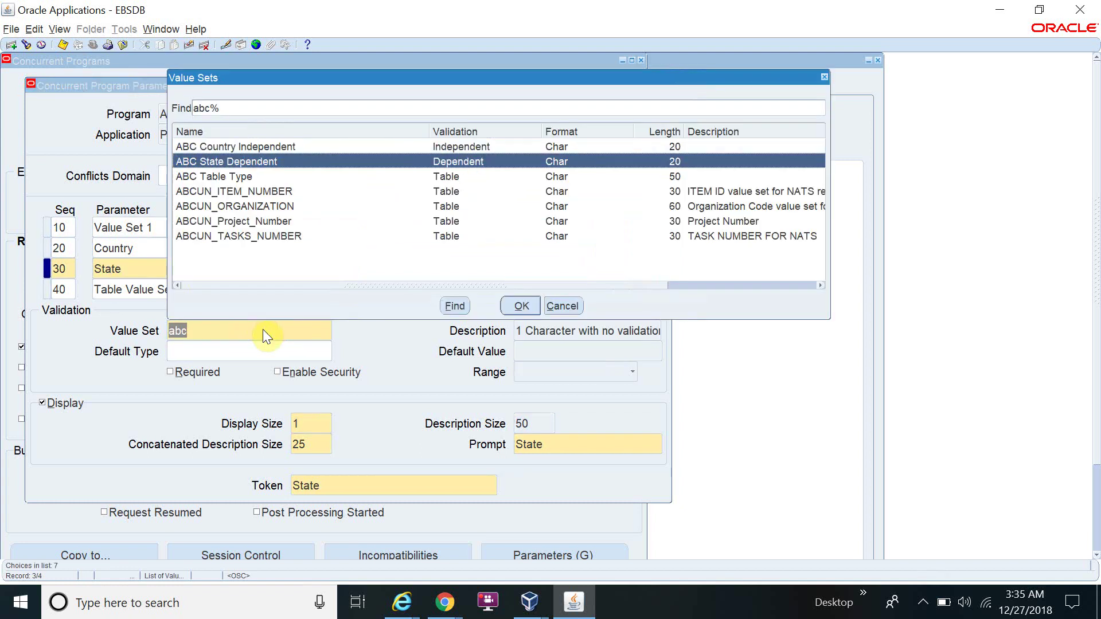
pyautogui.press('Return')
pyautogui.hotkey('ctrl', 's')
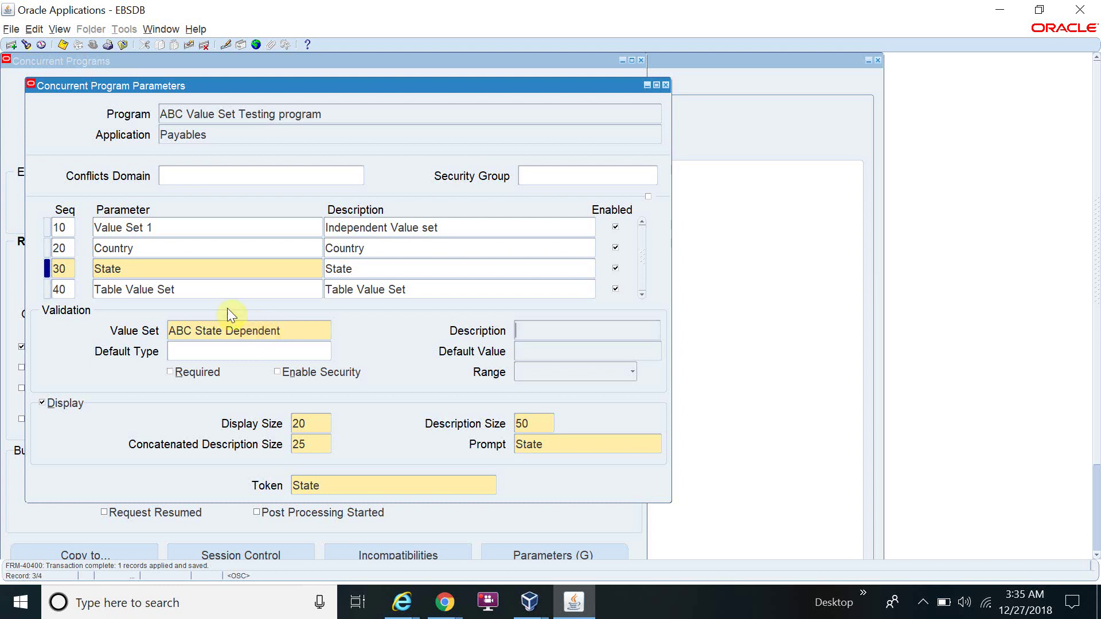
# Step: Assign the ABC Table Type value set to the Table Value Set parameter, save it, and close the parameters form
pyautogui.click(197, 289)
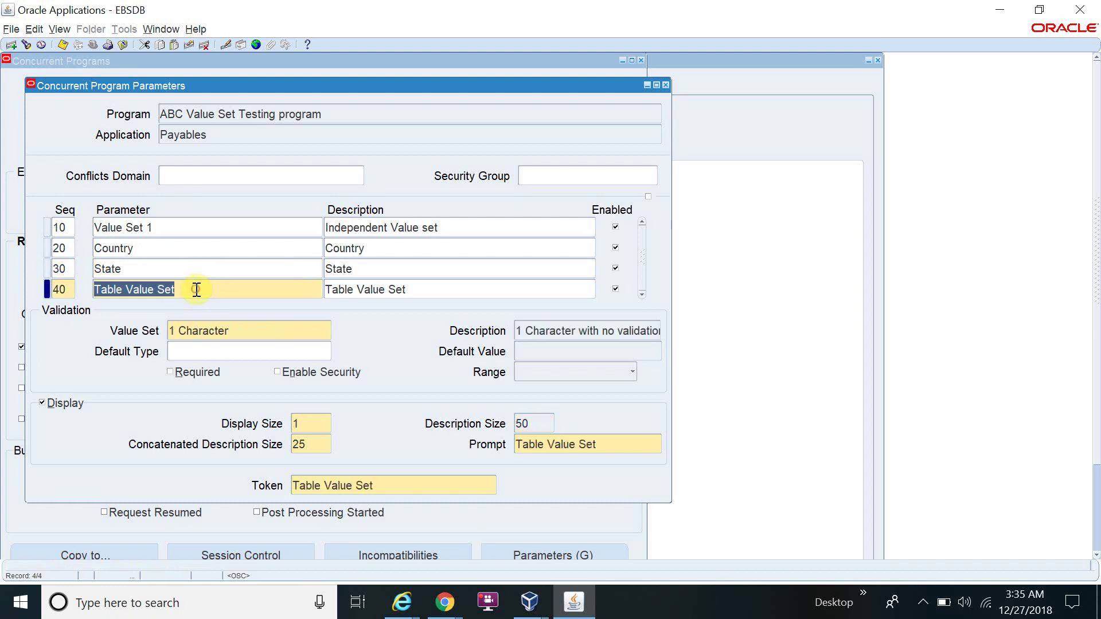
pyautogui.click(244, 333)
pyautogui.write('abc')
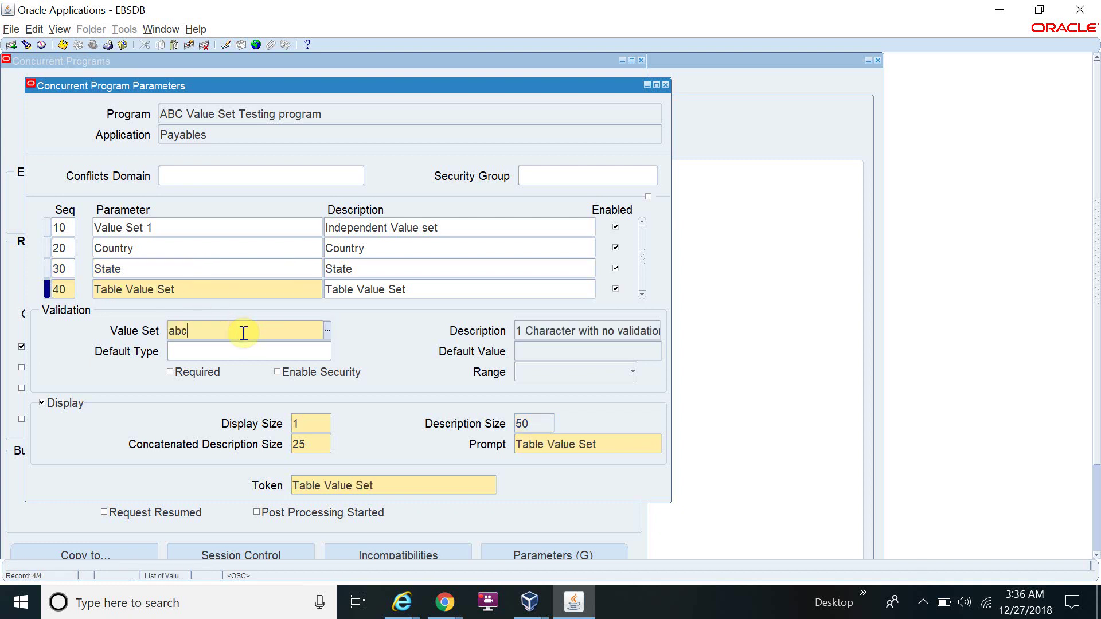
pyautogui.press('Tab')
pyautogui.press('Down')
pyautogui.press('Down')
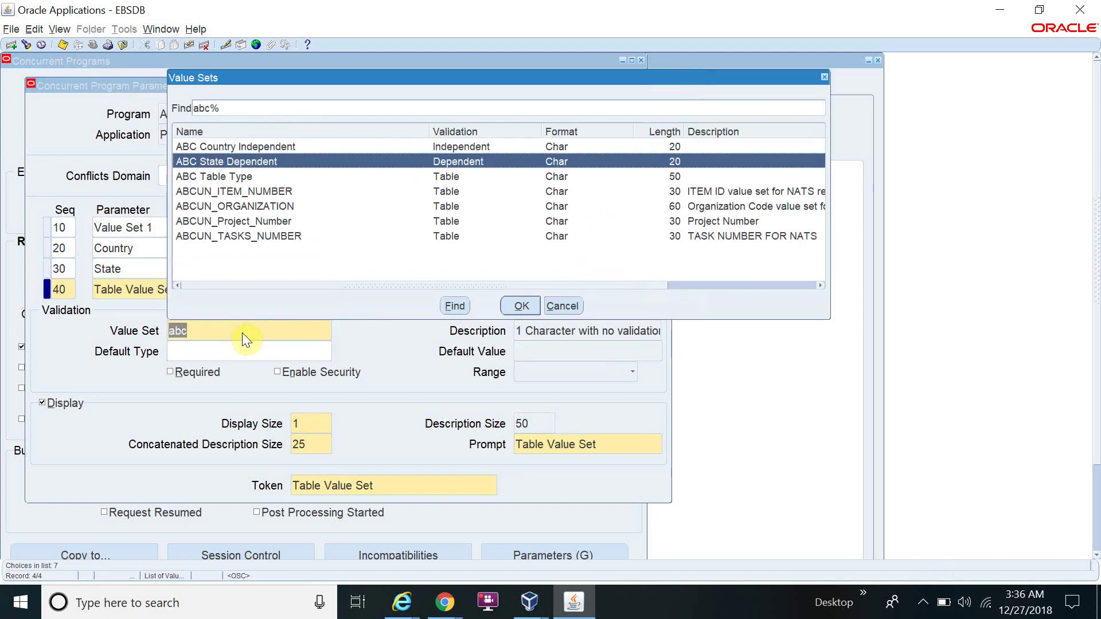
pyautogui.press('Return')
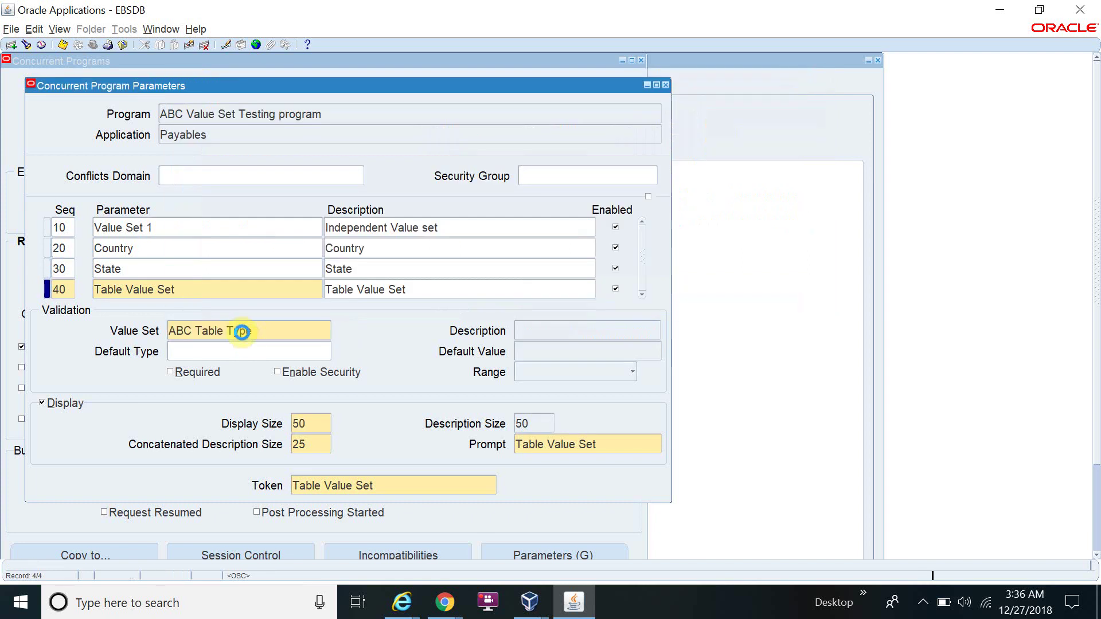
pyautogui.hotkey('ctrl', 's')
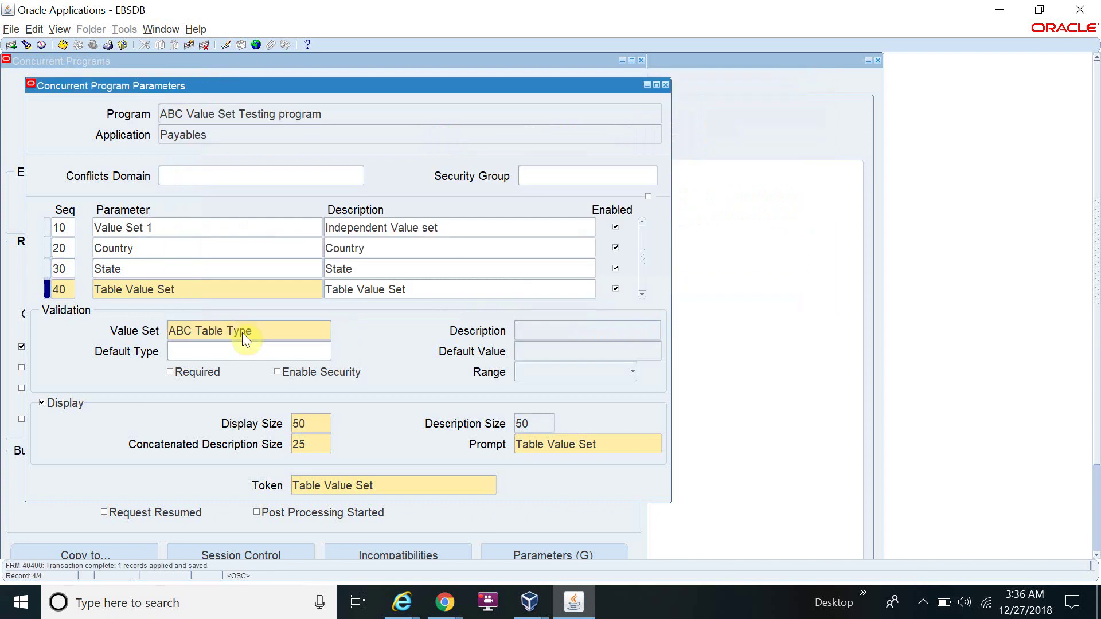
pyautogui.click(666, 85)
pyautogui.click(266, 130)
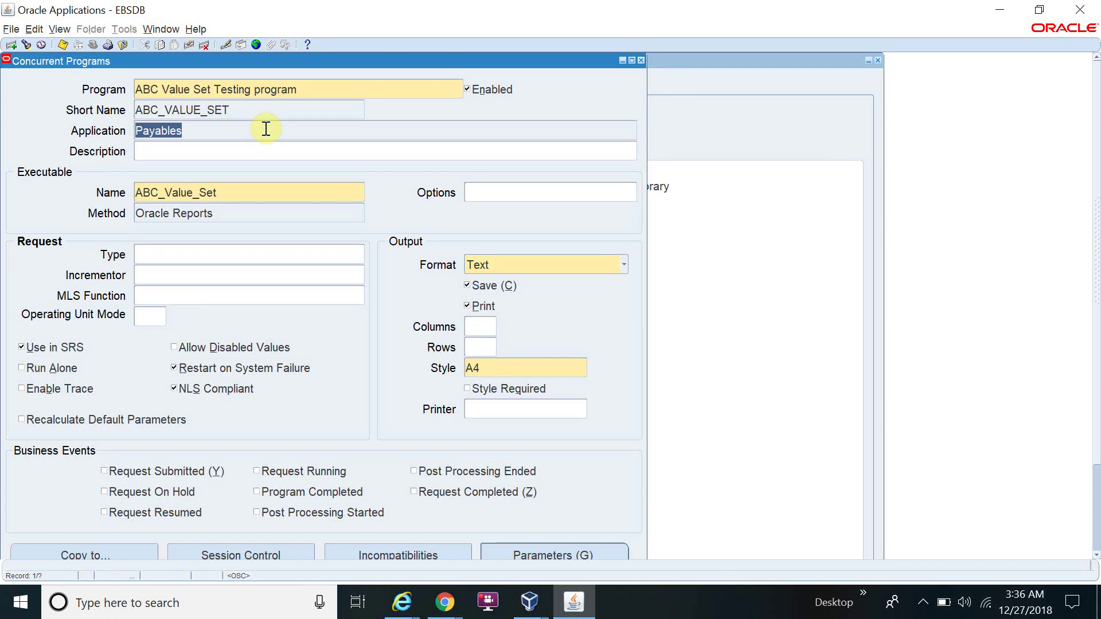
# Step: Close the concurrent program definition and switch to the Payables, Vision Operations (USA) responsibility
pyautogui.press('F4')
pyautogui.hotkey('ctrl', 'l')
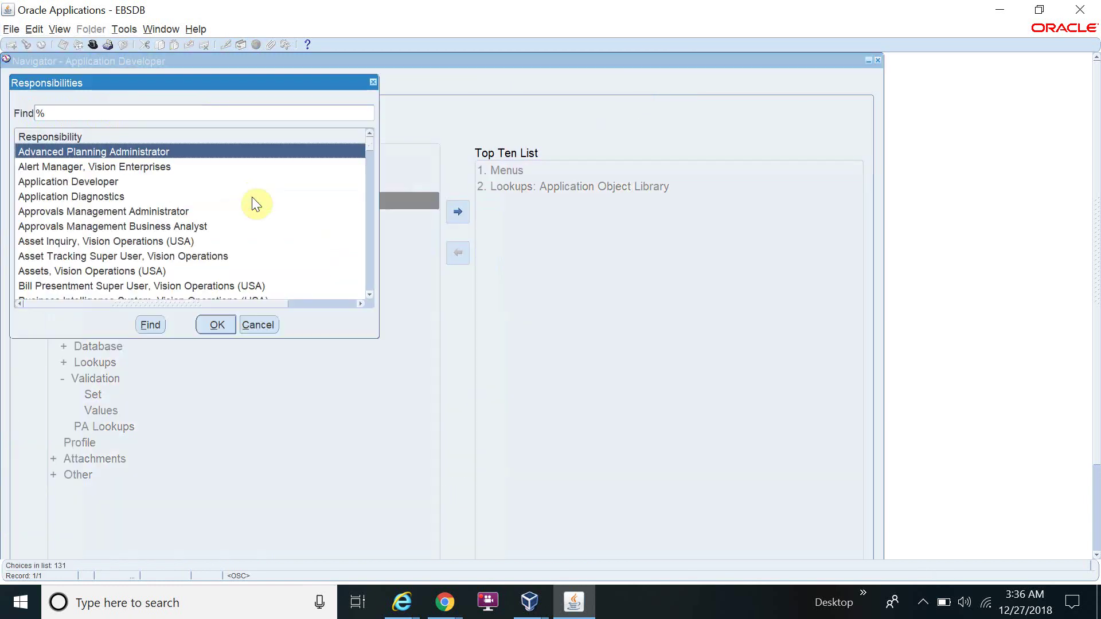
pyautogui.write('pay')
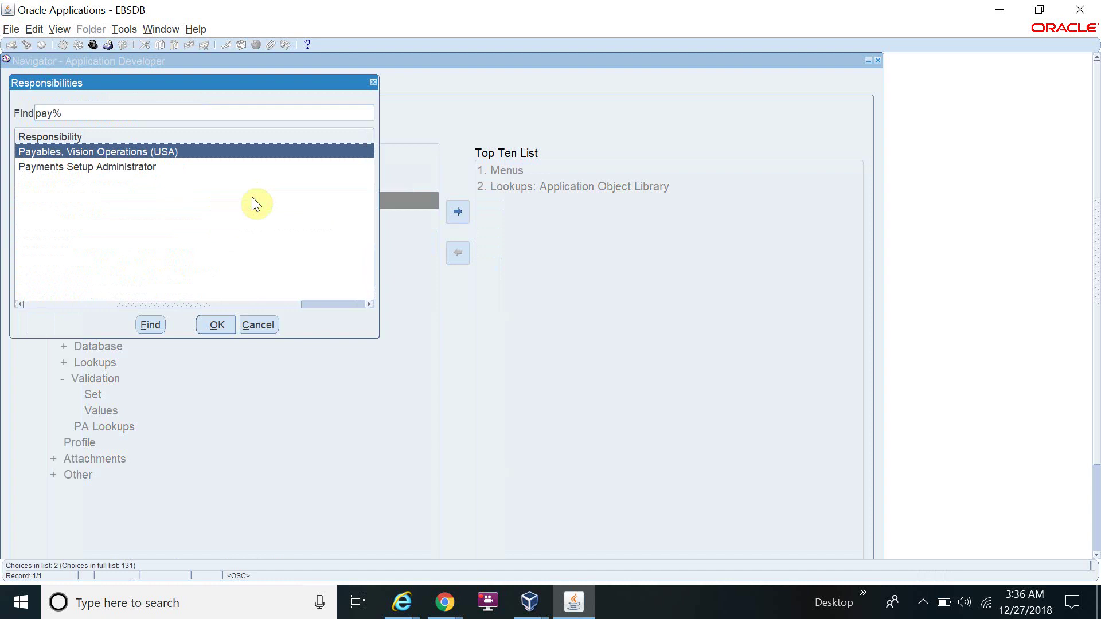
pyautogui.press('Return')
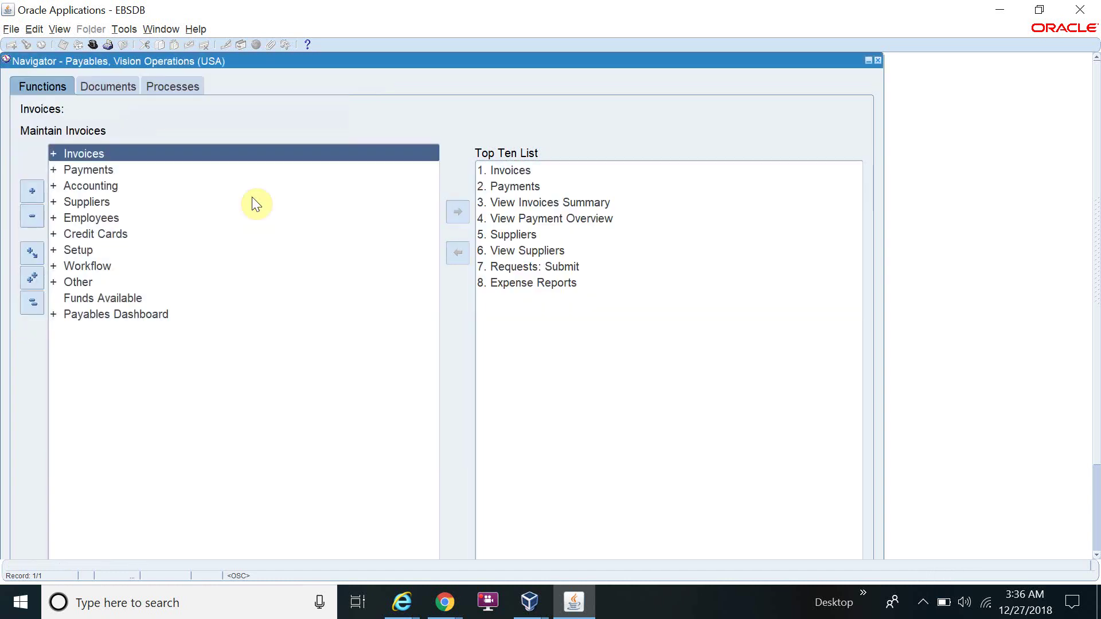
# Step: Start a new request for the ABC Value Set Testing program and bring up its parameters
pyautogui.press('7')
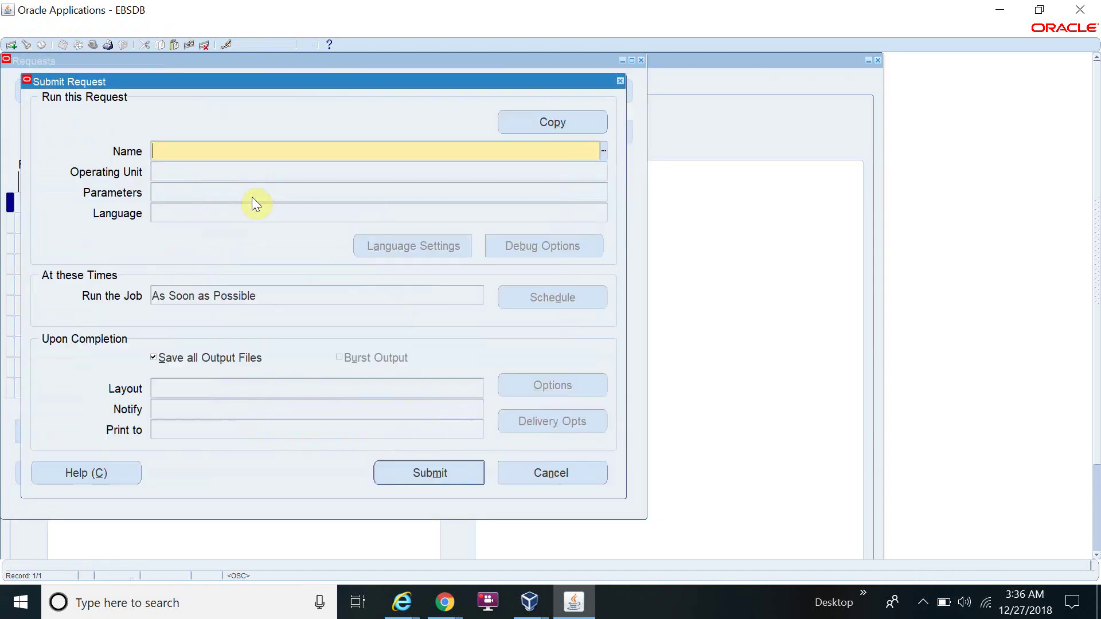
pyautogui.write('abc')
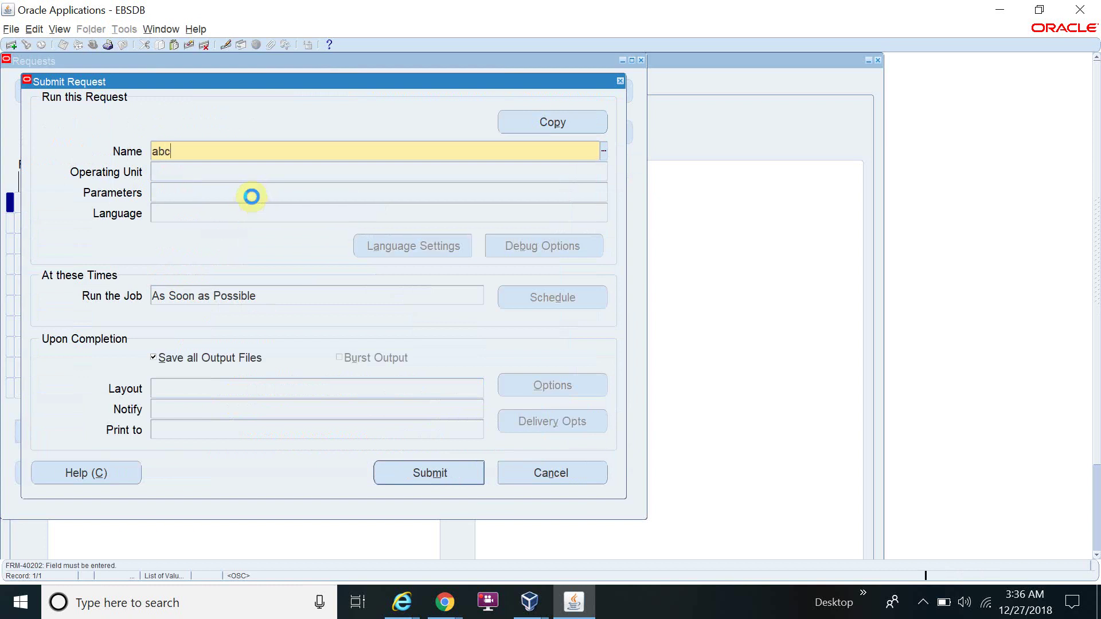
pyautogui.press('Tab')
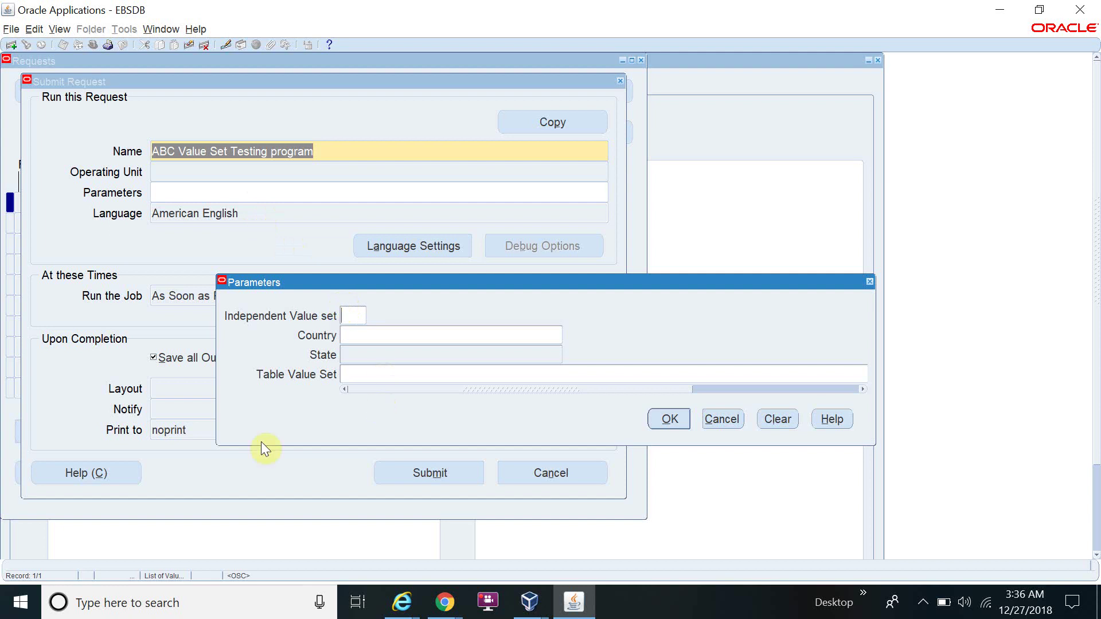
# Step: Choose USA as the request's Country and California from the dependent State values
pyautogui.click(390, 333)
pyautogui.click(567, 335)
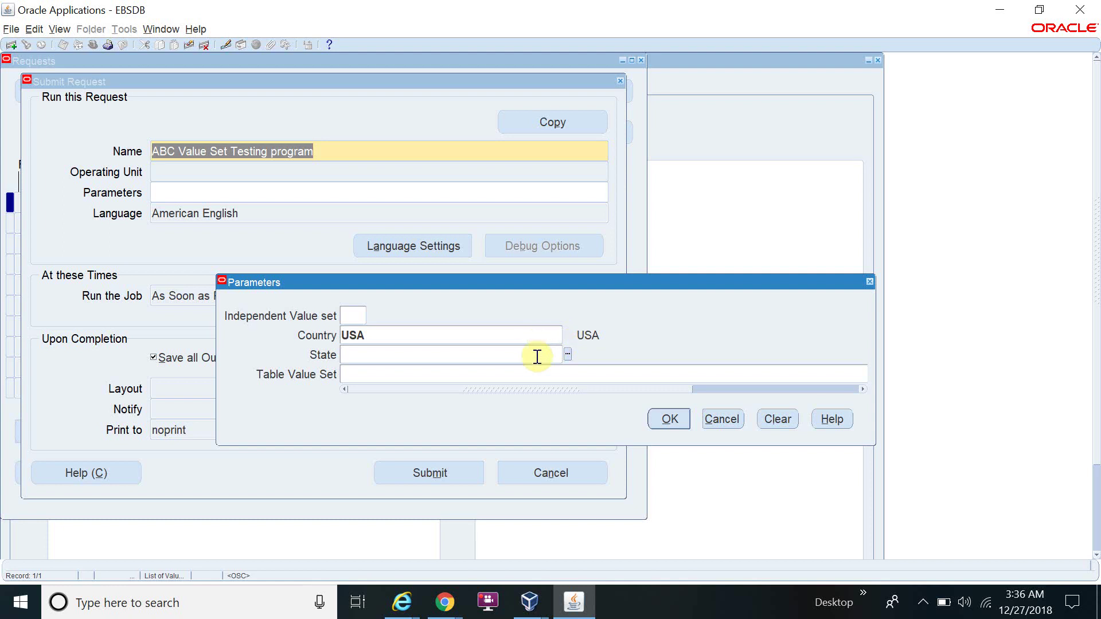
pyautogui.click(569, 354)
pyautogui.scroll(-2, 347, 284)
pyautogui.scroll(2, 351, 298)
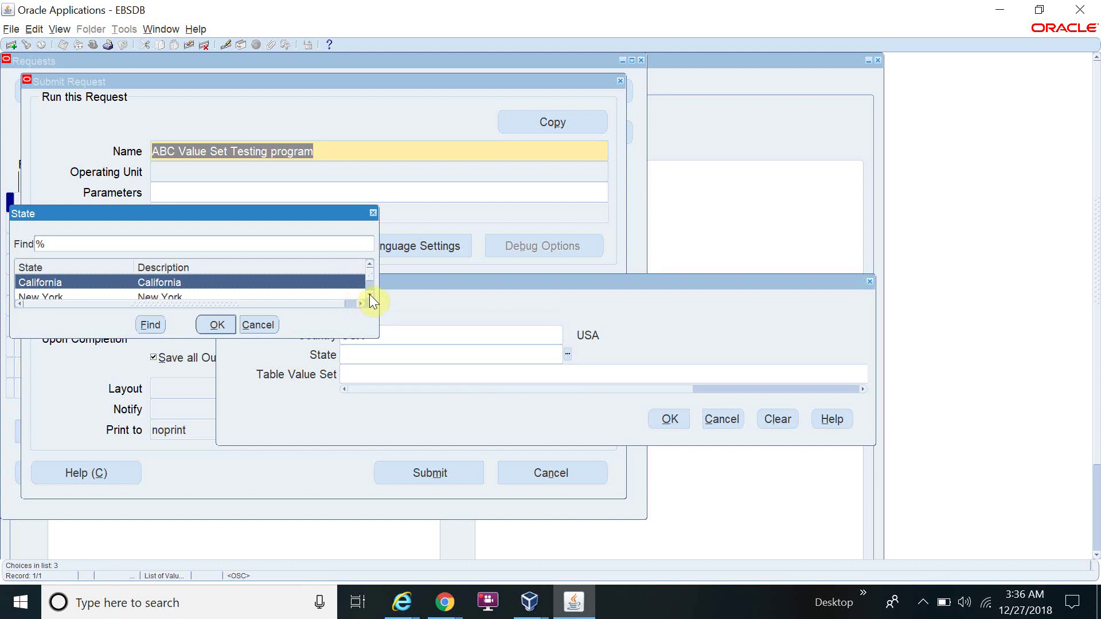
pyautogui.click(369, 294)
pyautogui.click(369, 295)
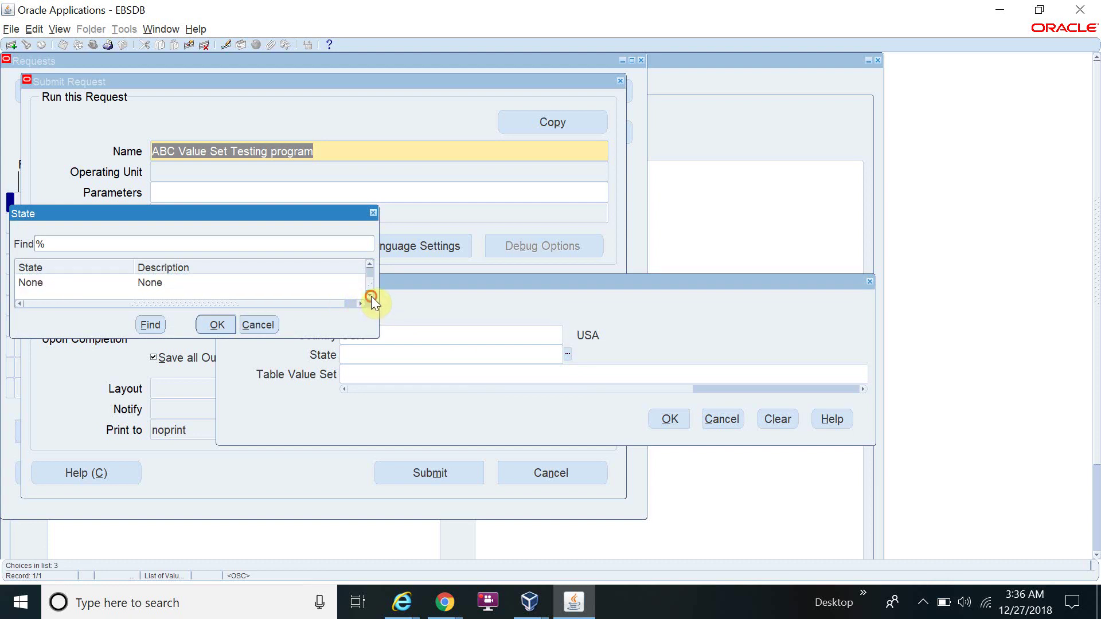
pyautogui.click(371, 277)
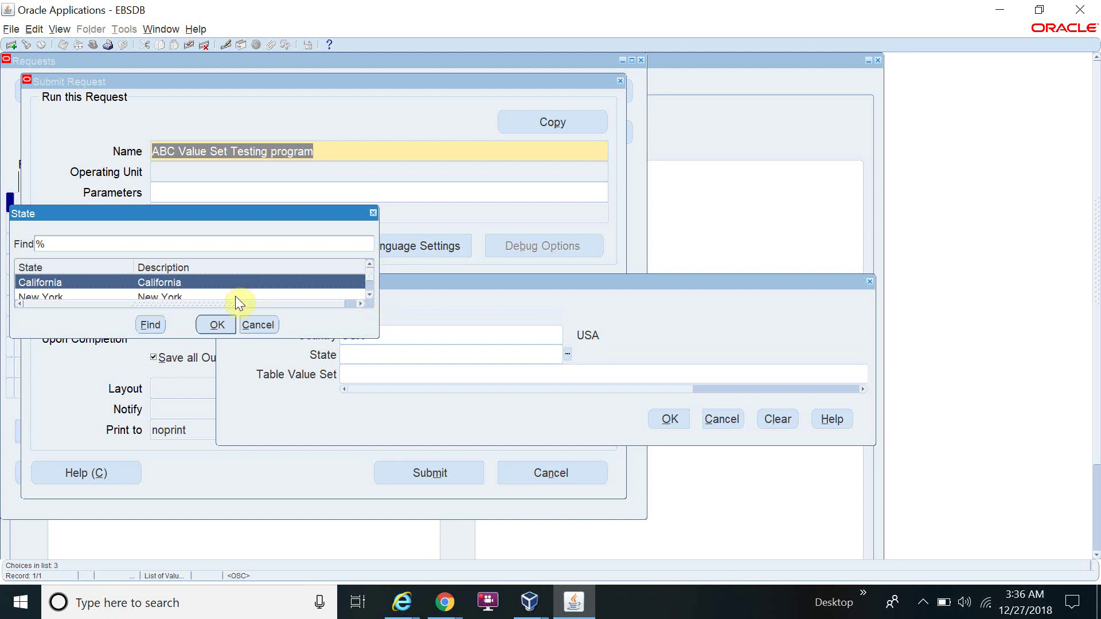
pyautogui.click(228, 318)
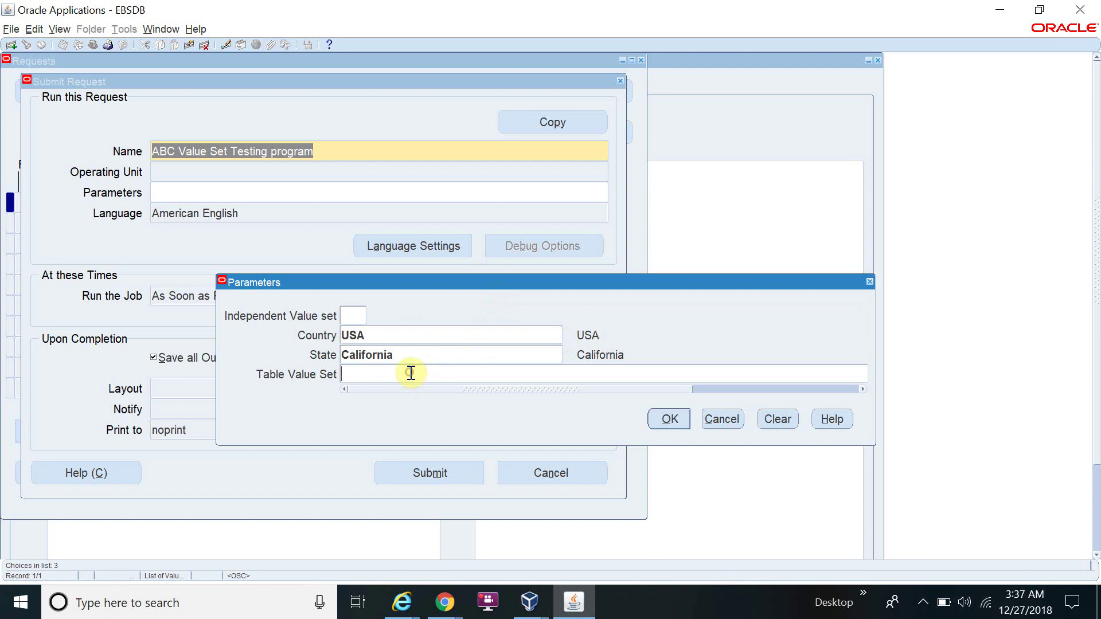
# Step: Examine the list of values offered for the Table Value Set parameter, and leave it without choosing one
pyautogui.click(399, 339)
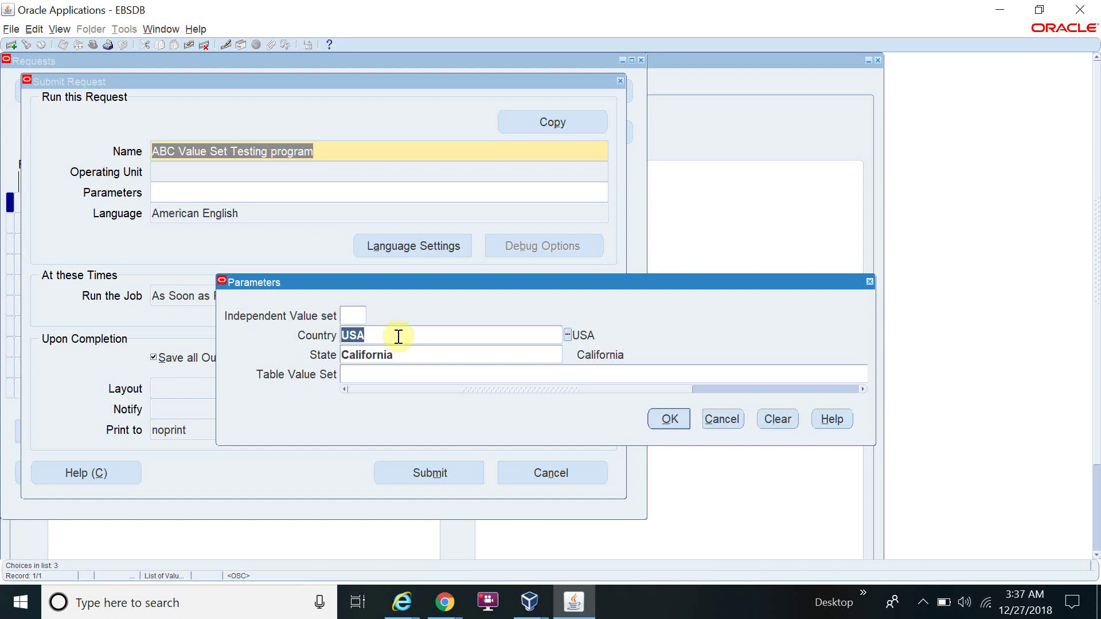
pyautogui.click(403, 377)
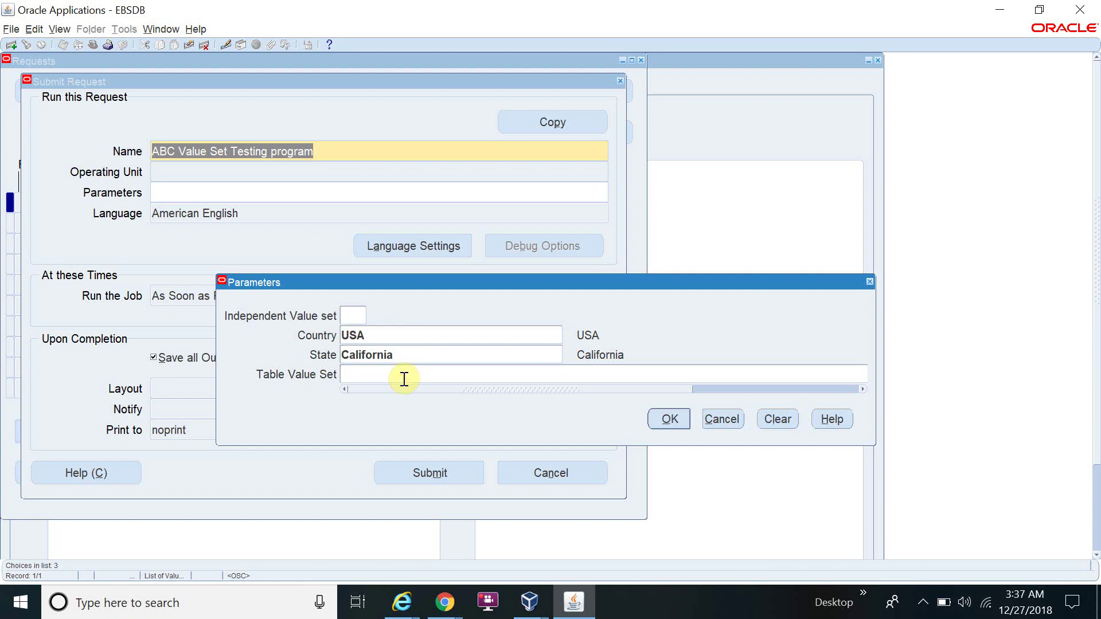
pyautogui.press('BackSpace')
pyautogui.hotkey('ctrl', 'l')
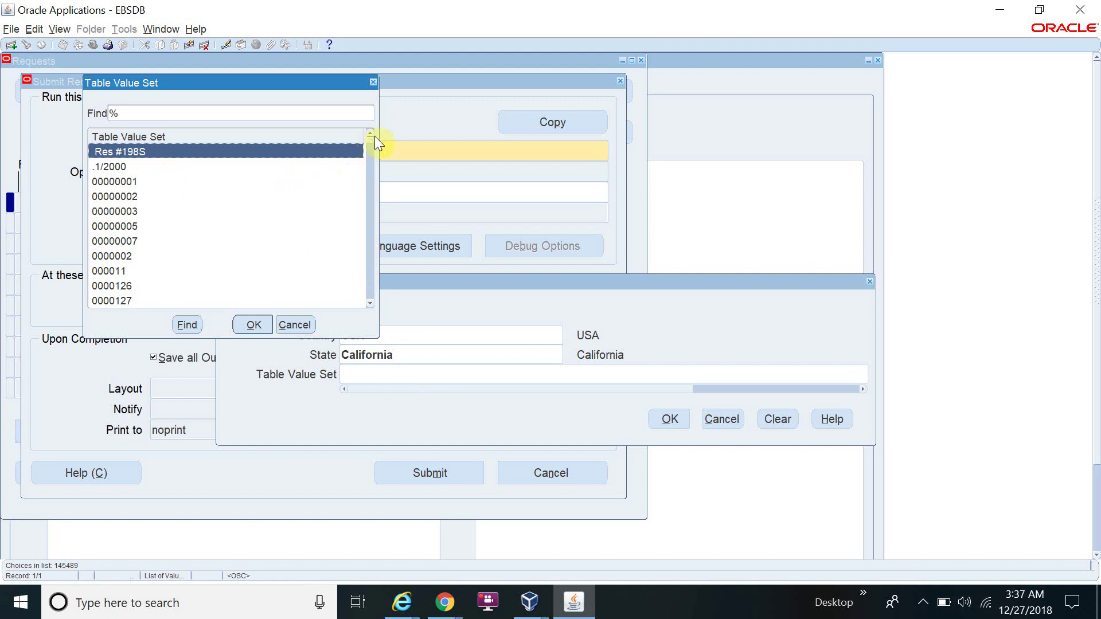
pyautogui.moveTo(374, 139); pyautogui.dragTo(364, 206)
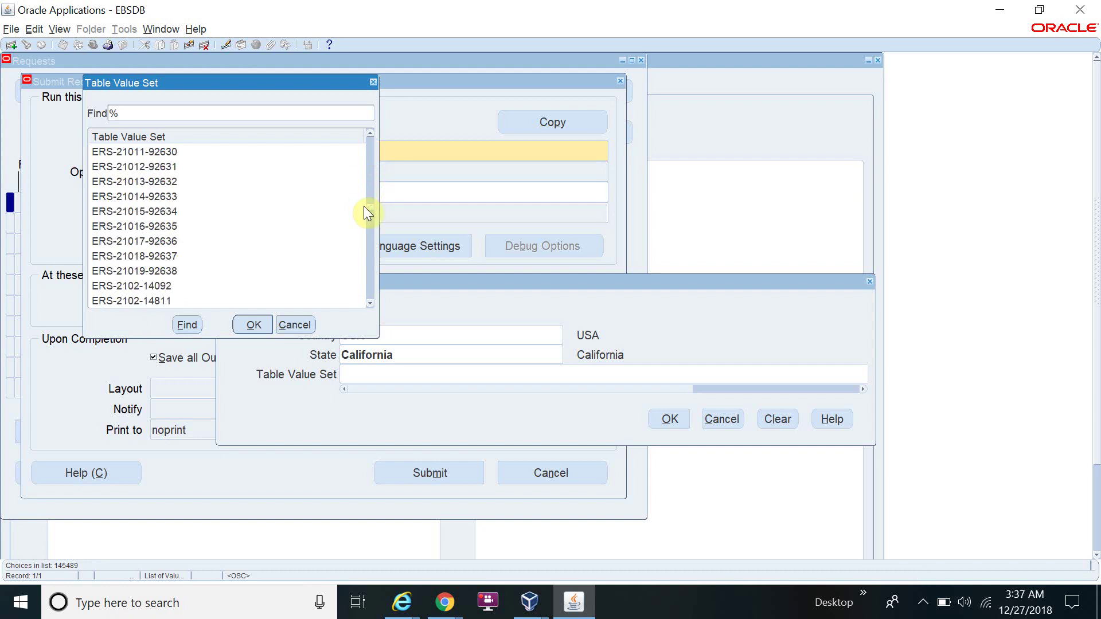
pyautogui.moveTo(363, 205); pyautogui.dragTo(356, 301)
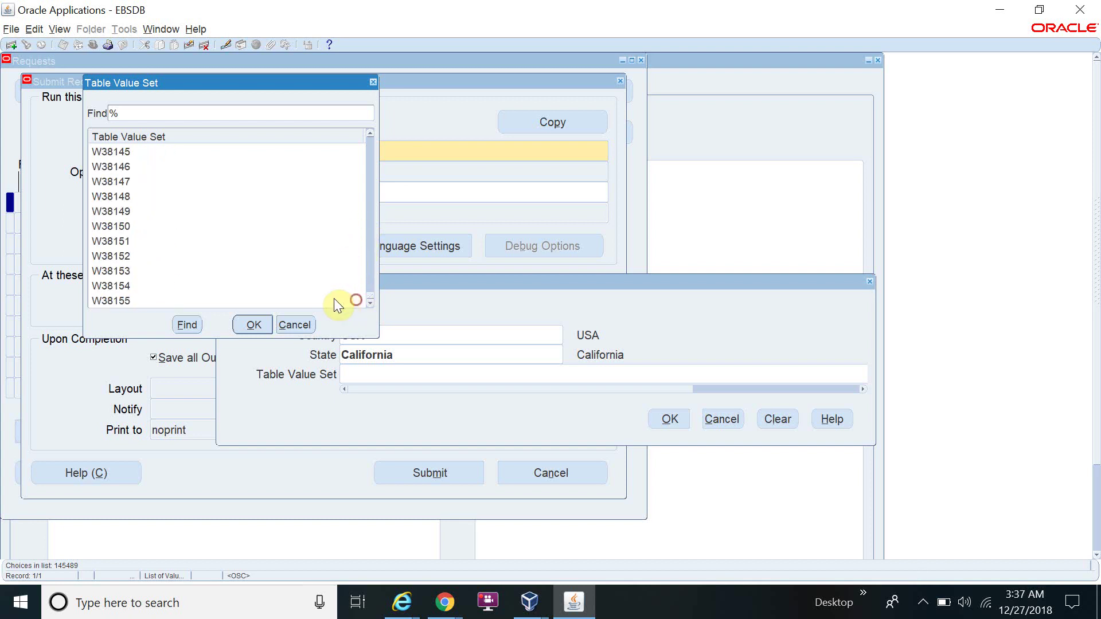
pyautogui.click(305, 322)
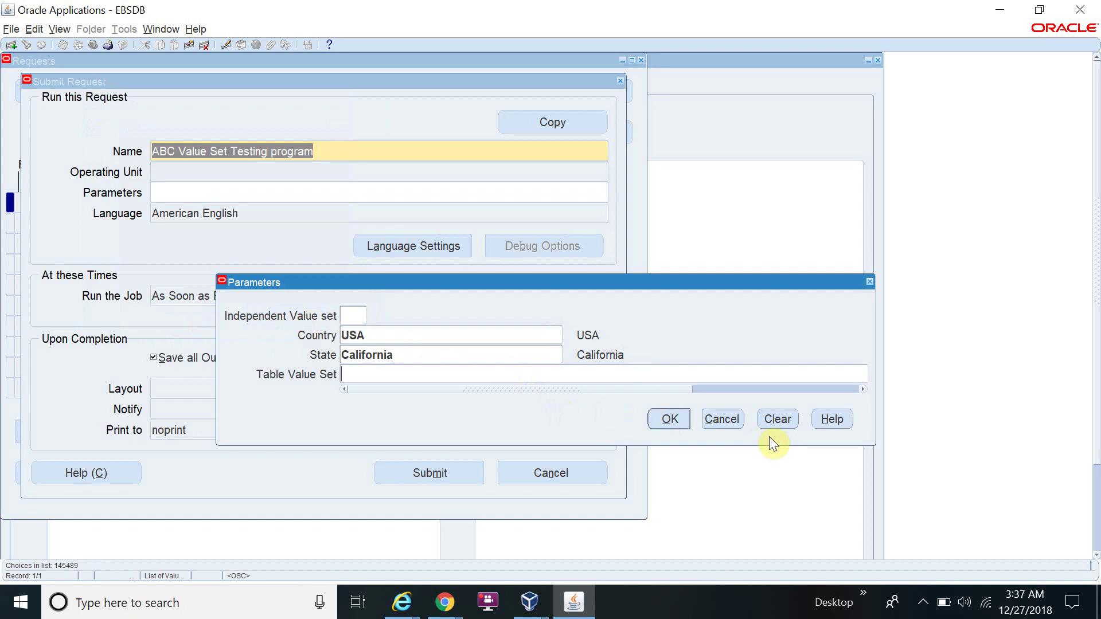
# Step: Cancel the parameter entry and close the request forms without submitting, returning to the Payables navigator
pyautogui.click(735, 425)
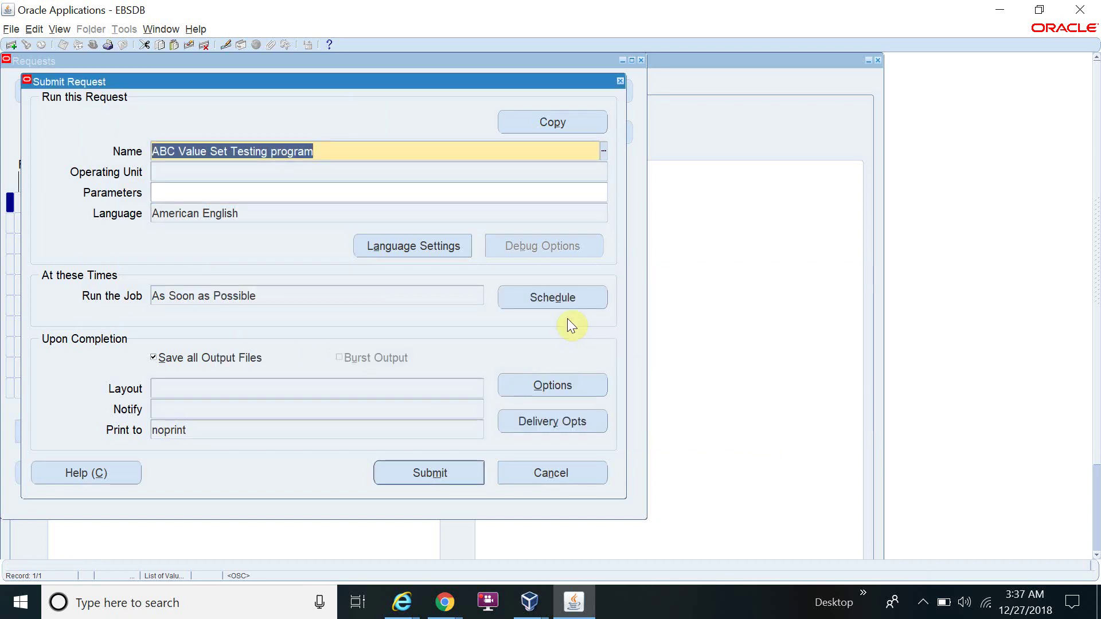
pyautogui.press('F4')
pyautogui.click(580, 339)
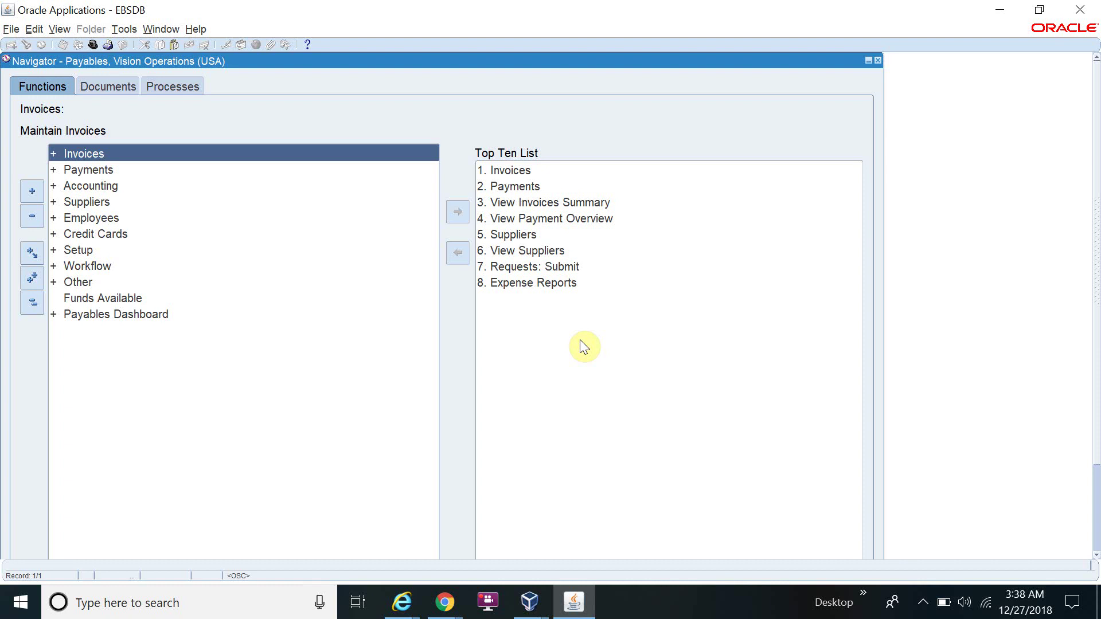
pyautogui.moveTo(526, 609)
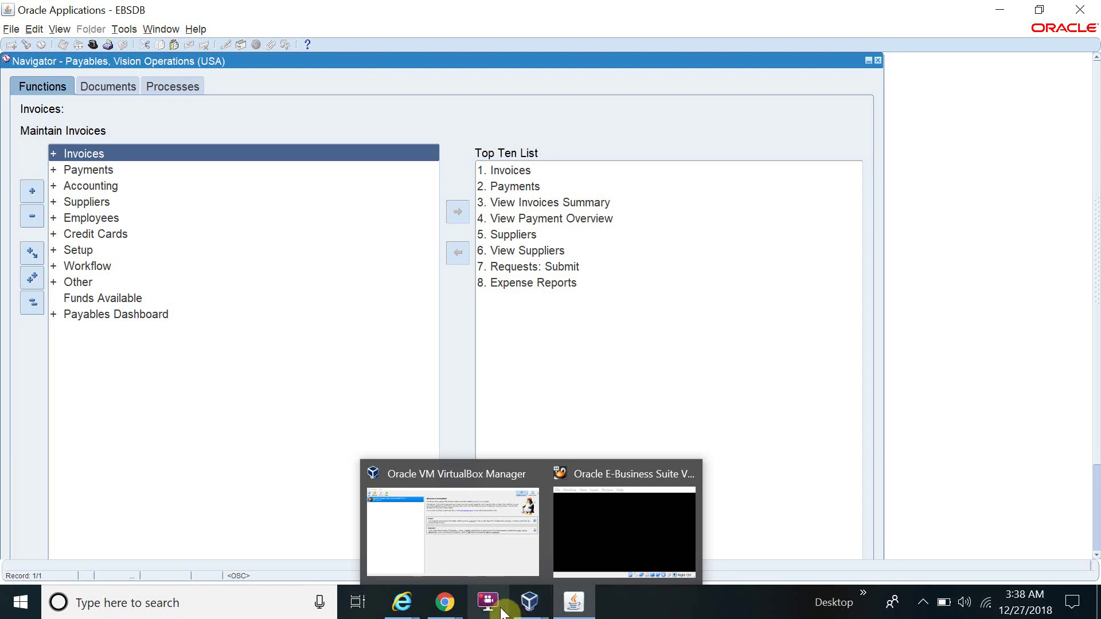
pyautogui.click(498, 609)
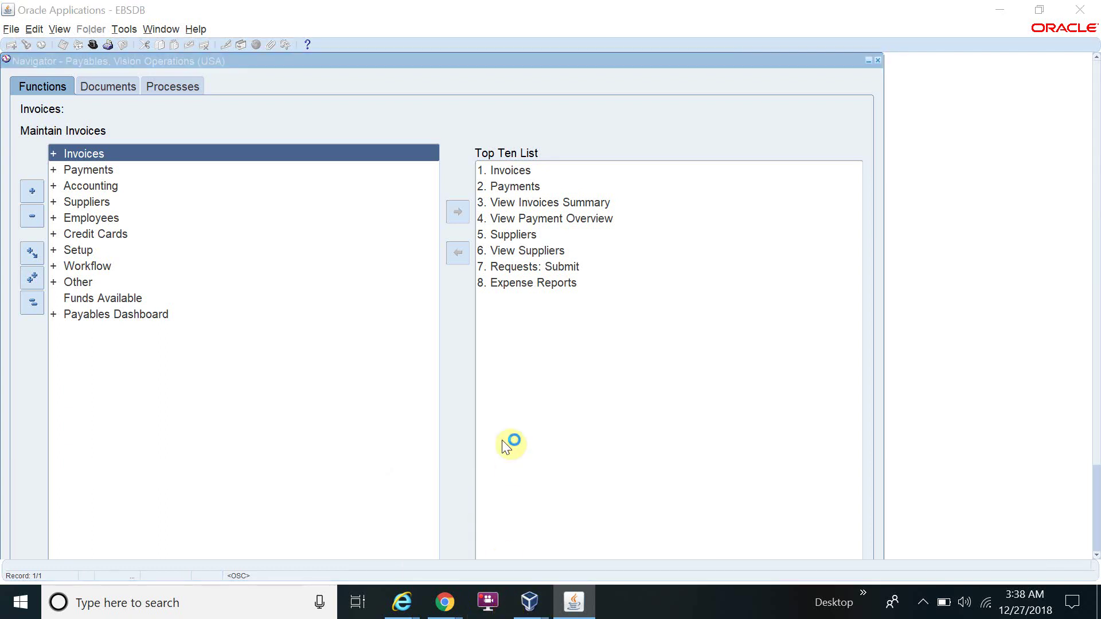